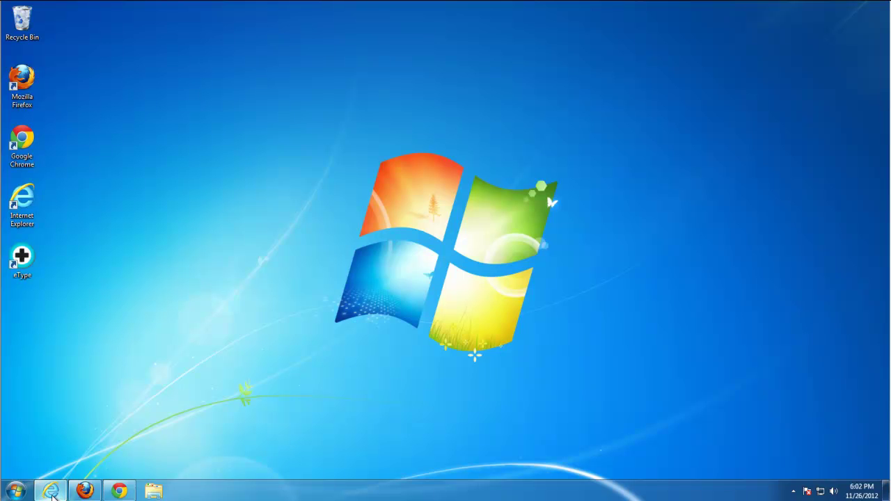
# Check the start pages of Internet Explorer, Firefox and Chrome, then return to the desktop.
pyautogui.click(52, 492)
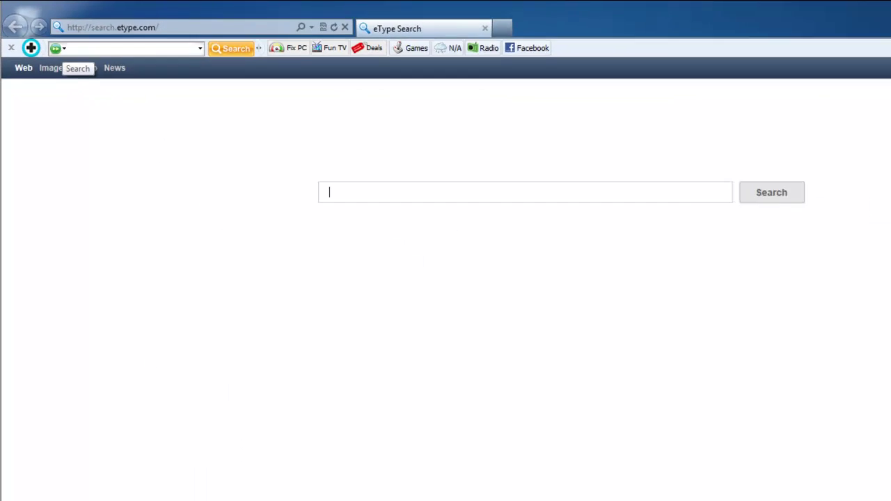
pyautogui.click(51, 491)
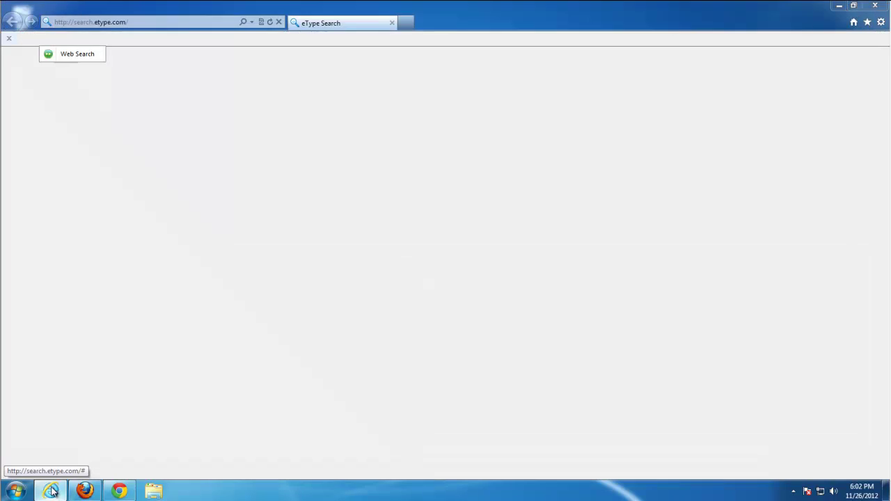
pyautogui.click(85, 490)
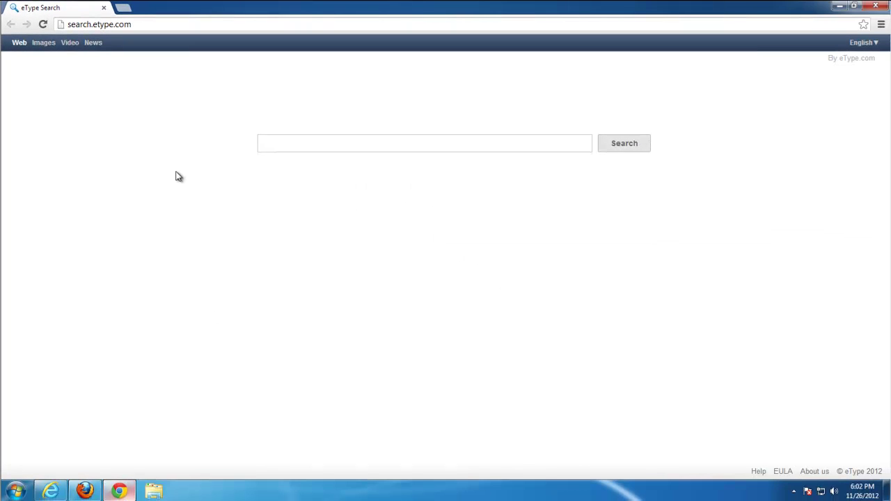
pyautogui.click(130, 492)
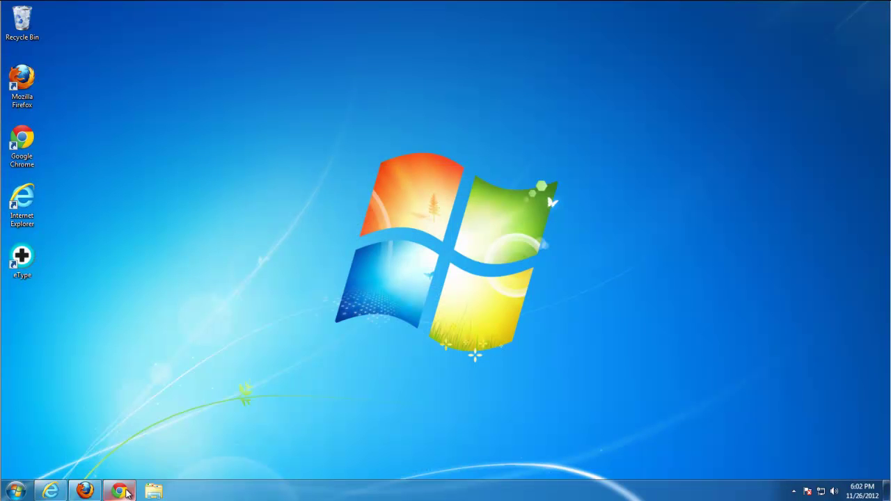
pyautogui.click(51, 492)
pyautogui.click(52, 492)
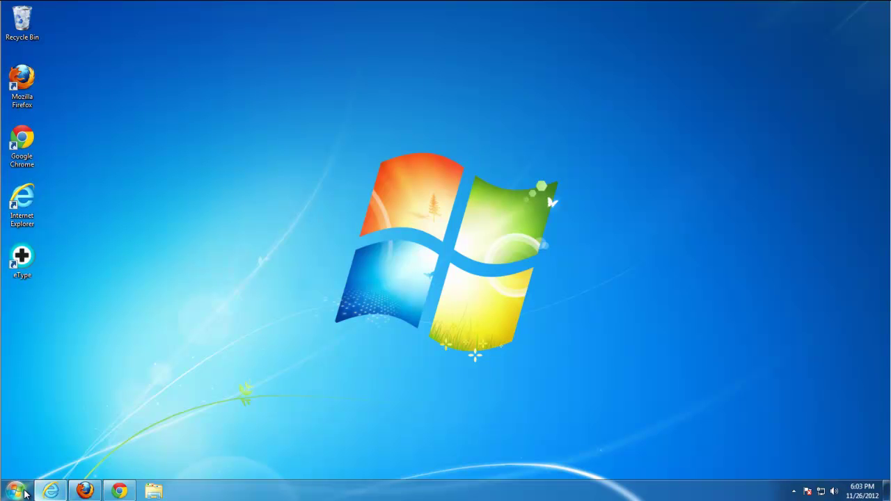
# Go to Control Panel's Programs and Features and select eType Toolbar.
pyautogui.click(16, 491)
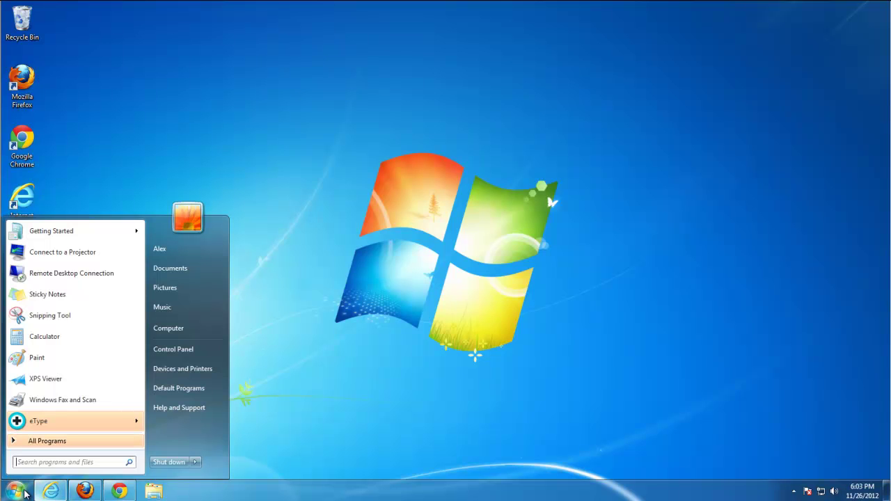
pyautogui.click(193, 349)
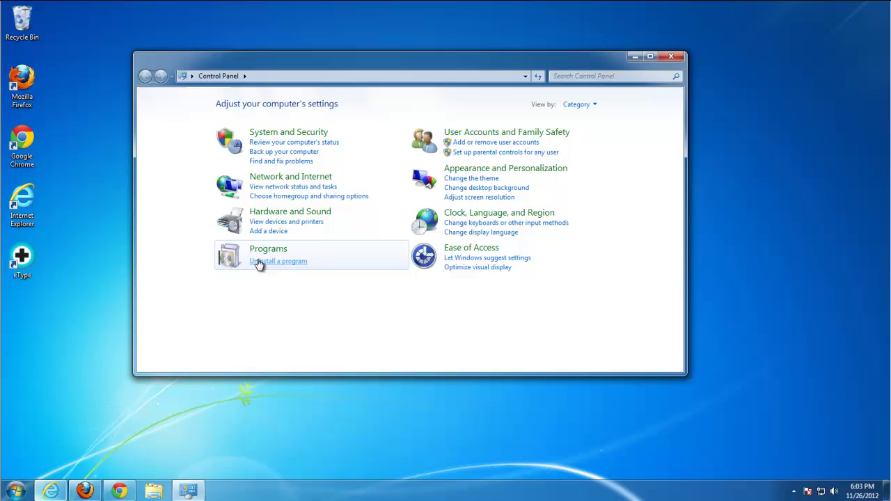
pyautogui.click(259, 262)
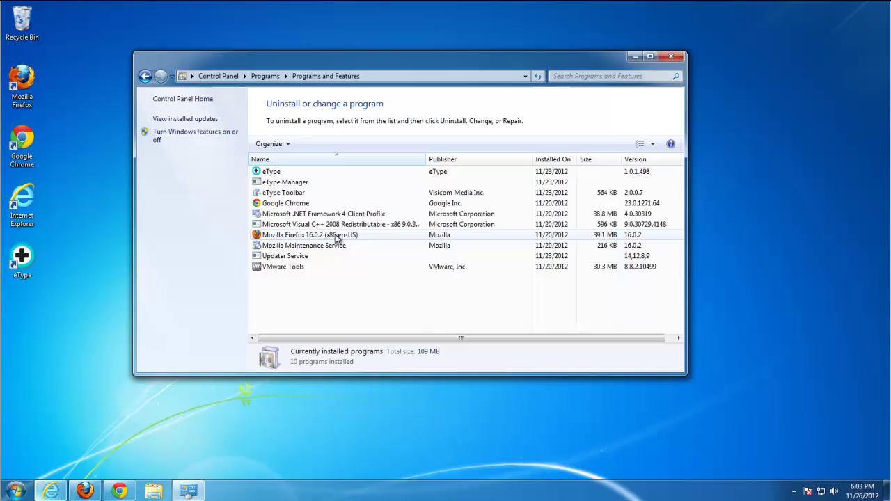
pyautogui.click(286, 195)
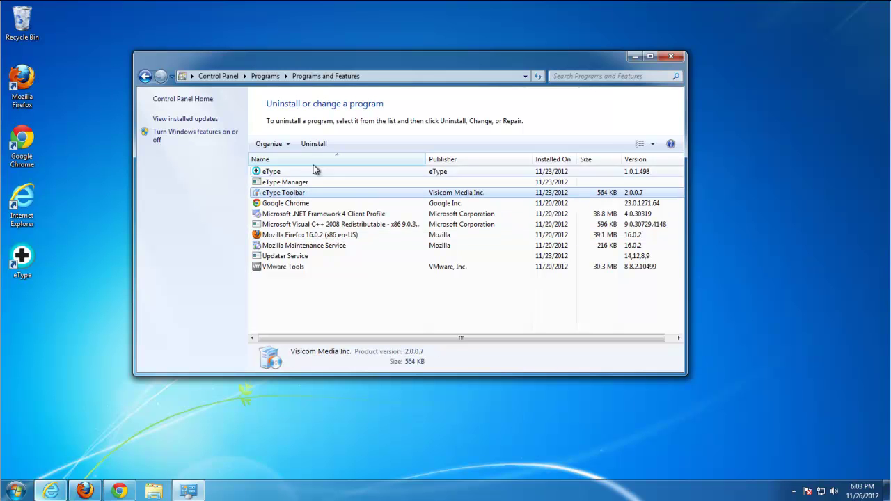
# Uninstall eType Toolbar 2.0.0.7 with its wizard, closing all browser windows automatically.
pyautogui.click(313, 143)
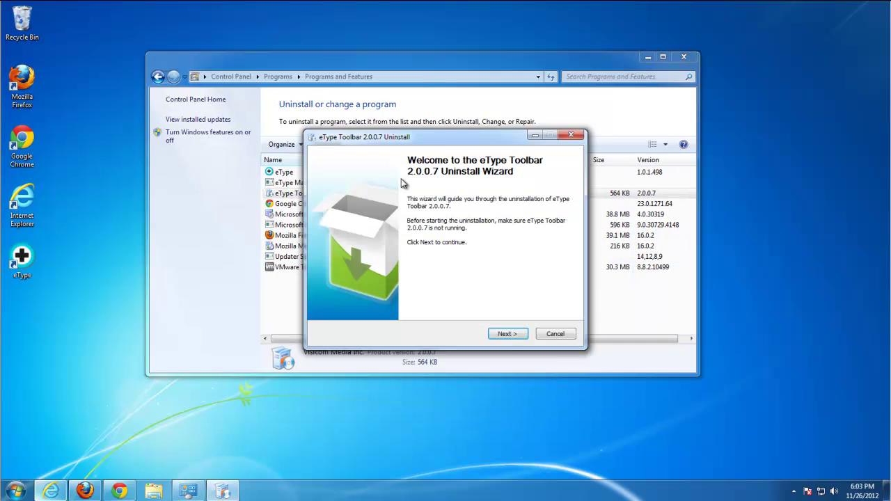
pyautogui.click(507, 334)
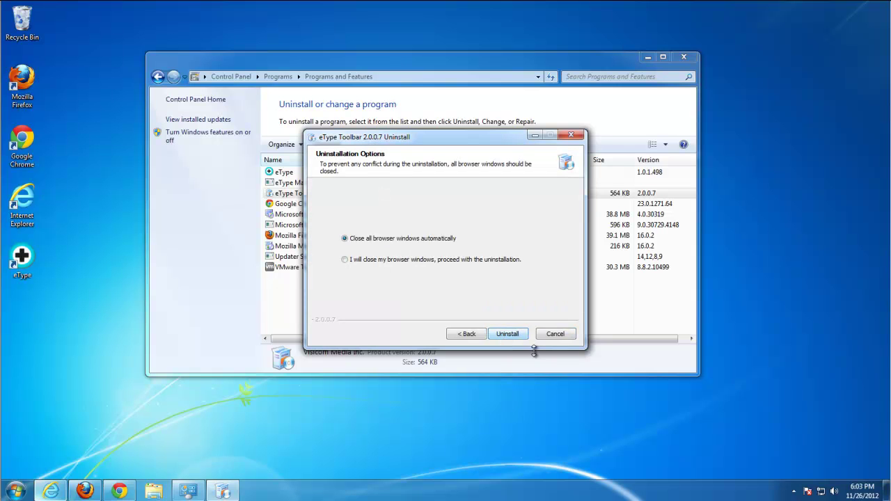
pyautogui.click(509, 337)
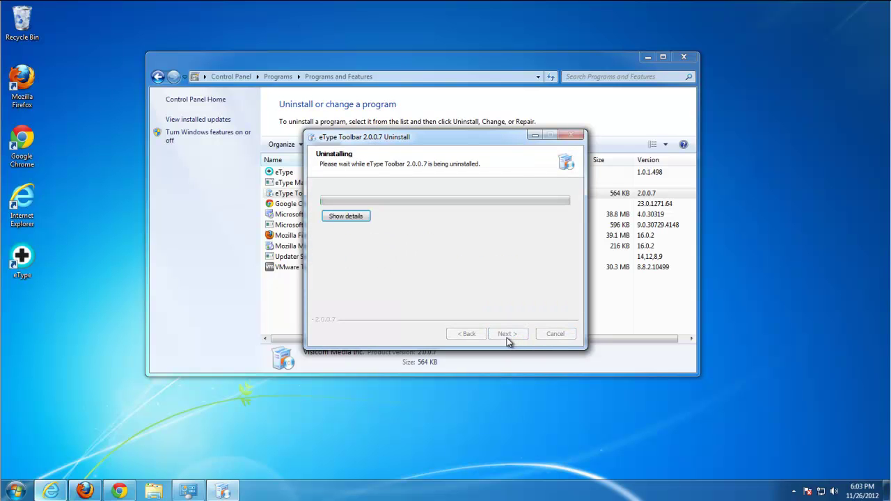
pyautogui.click(426, 311)
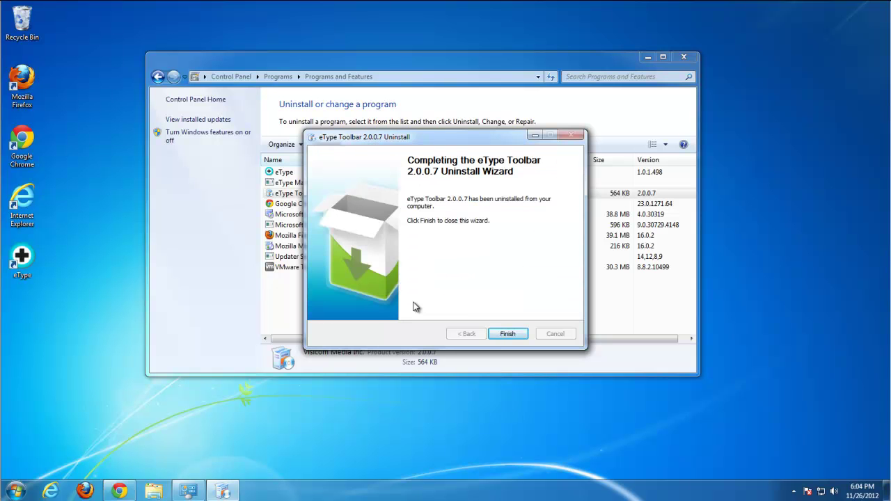
pyautogui.click(503, 336)
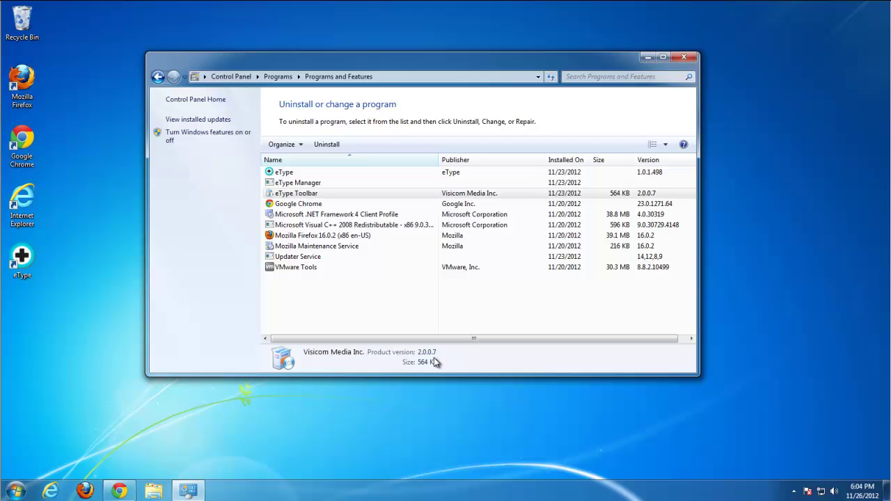
# Close Programs and Features and the Chrome window, then launch Internet Explorer.
pyautogui.click(685, 59)
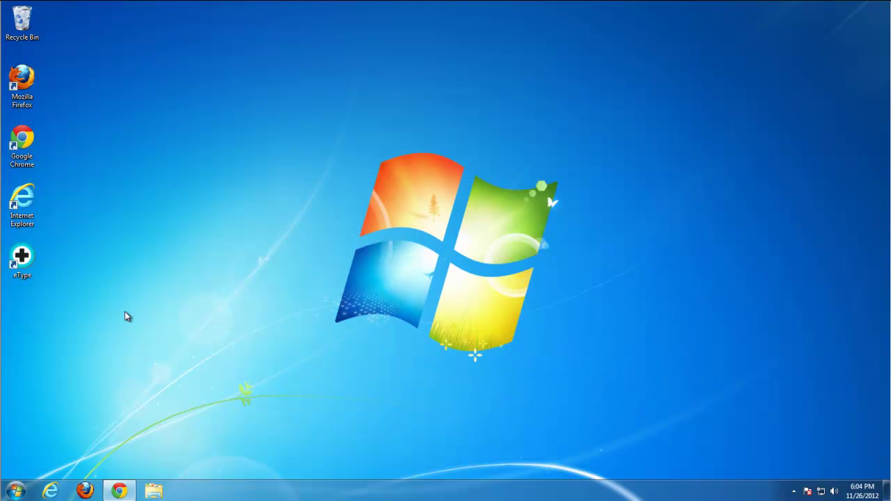
pyautogui.click(119, 491)
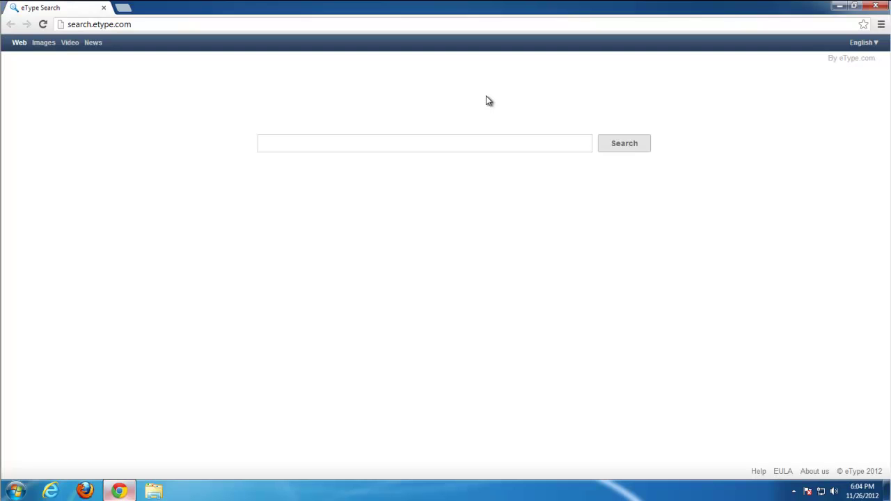
pyautogui.click(875, 8)
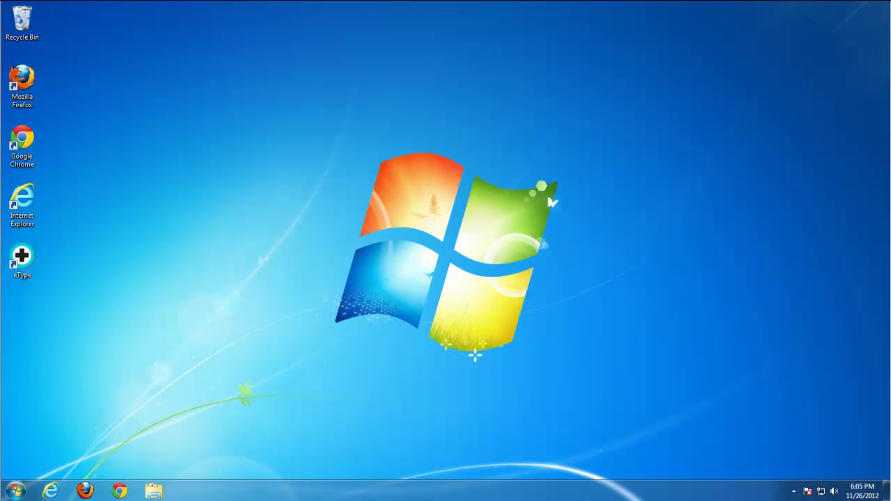
pyautogui.click(14, 491)
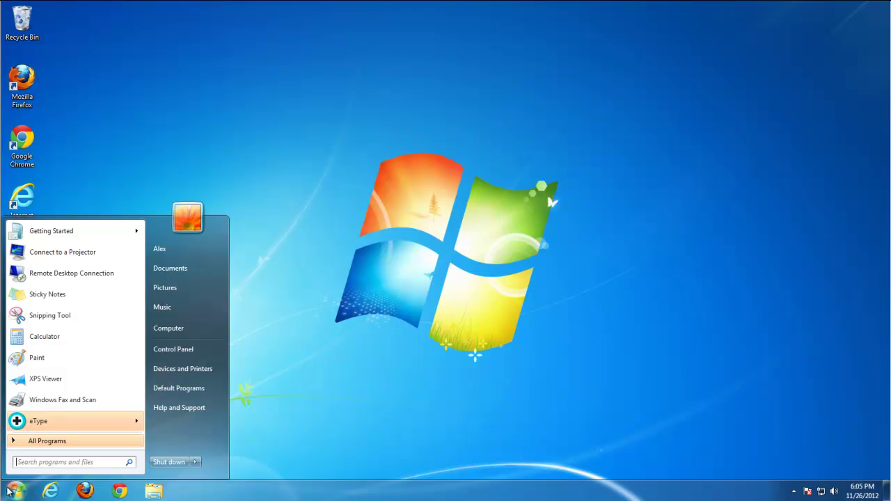
pyautogui.click(15, 493)
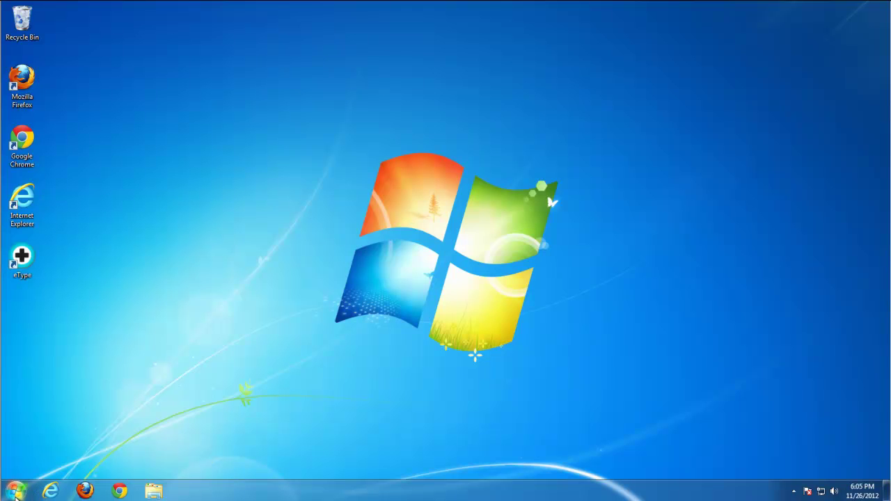
pyautogui.click(51, 491)
# In Internet Options, set the home page to a blank page and apply.
pyautogui.click(881, 23)
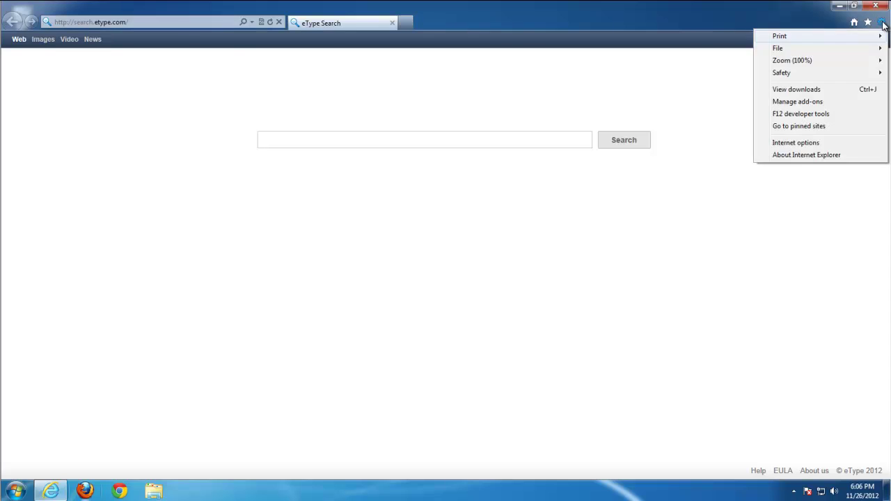
pyautogui.click(818, 148)
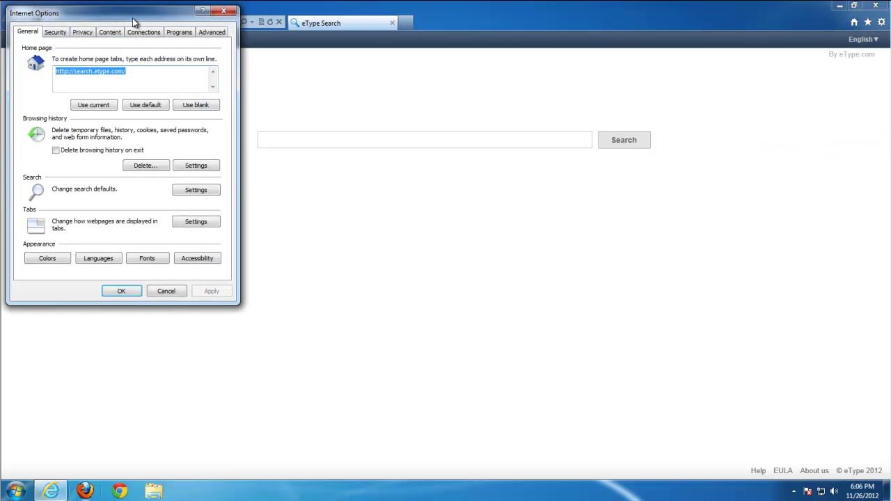
pyautogui.moveTo(126, 12); pyautogui.dragTo(383, 104)
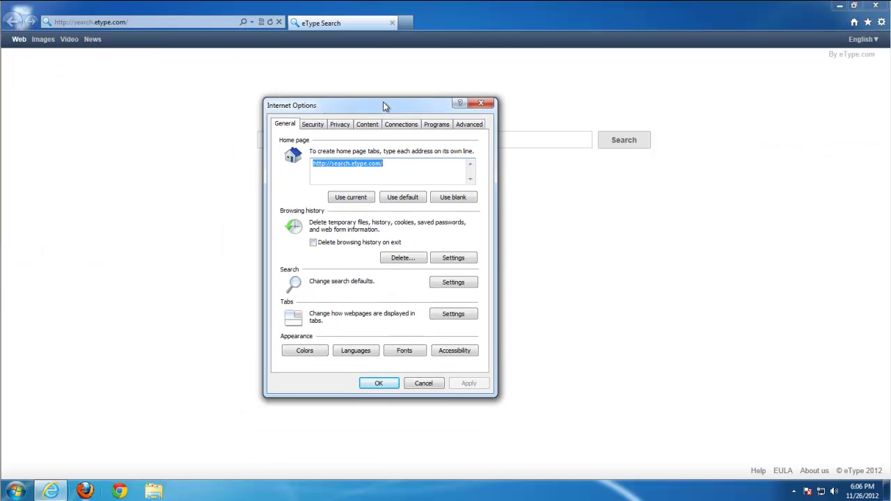
pyautogui.click(446, 198)
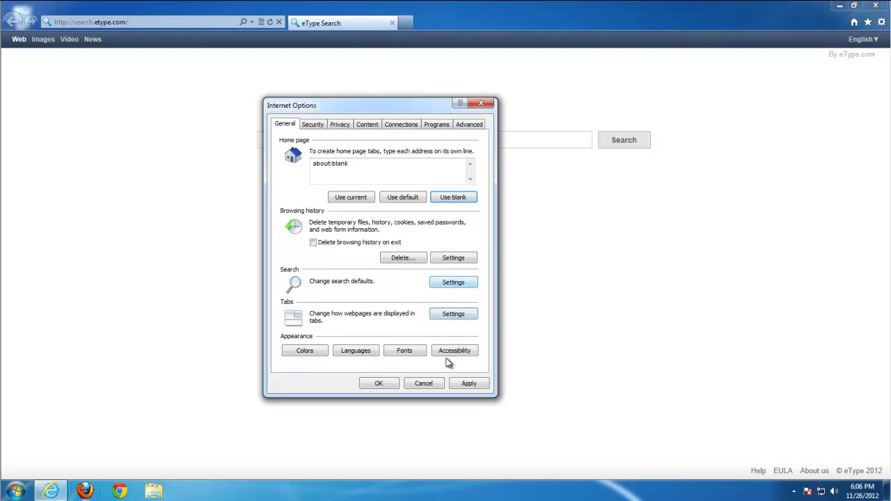
pyautogui.click(468, 383)
# Make Bing the default search provider and select Search The Web.
pyautogui.click(450, 283)
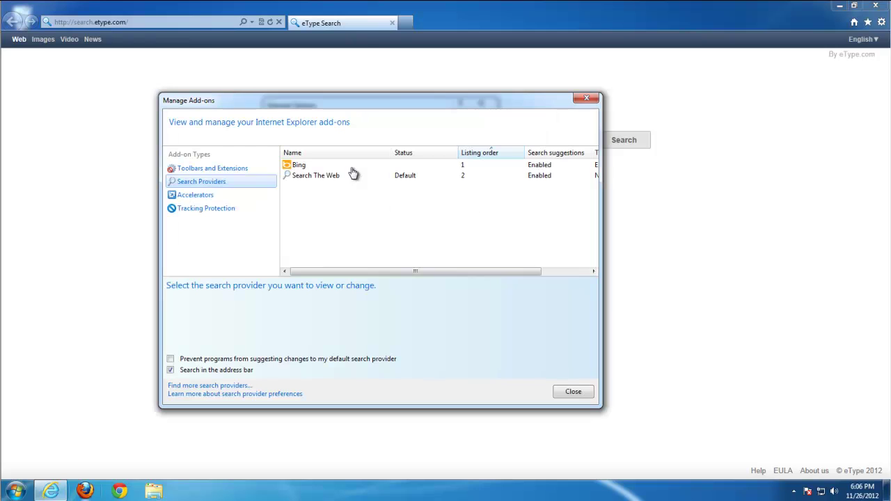
pyautogui.click(299, 167)
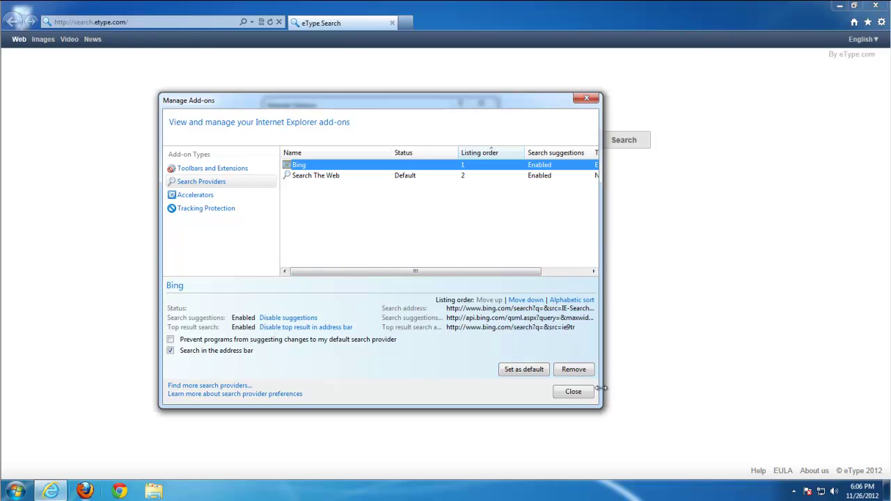
pyautogui.moveTo(600, 388); pyautogui.dragTo(737, 388)
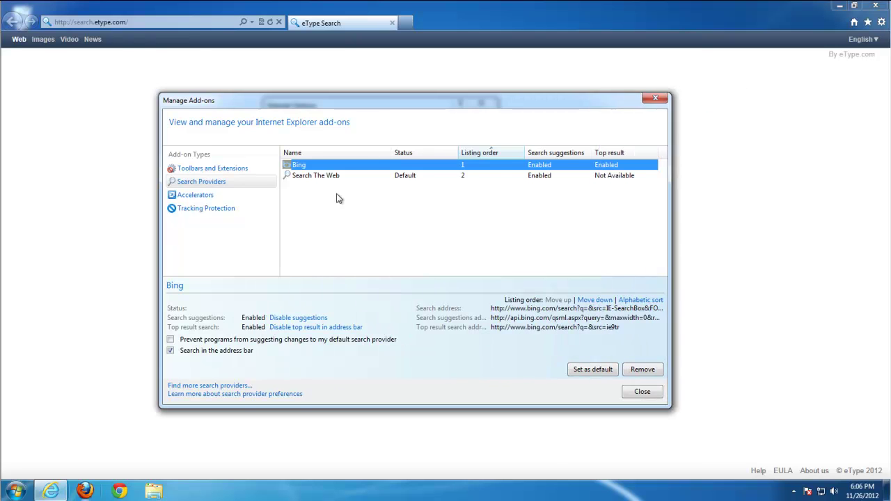
pyautogui.moveTo(304, 105); pyautogui.dragTo(279, 108)
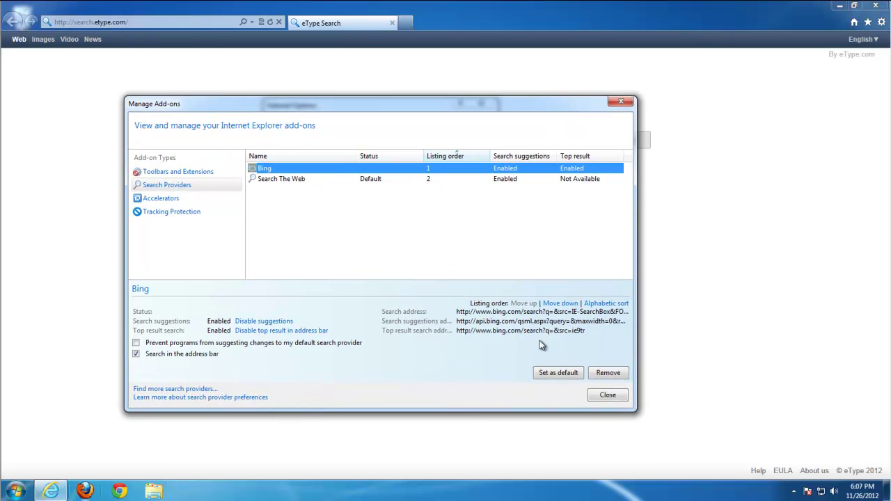
pyautogui.click(293, 179)
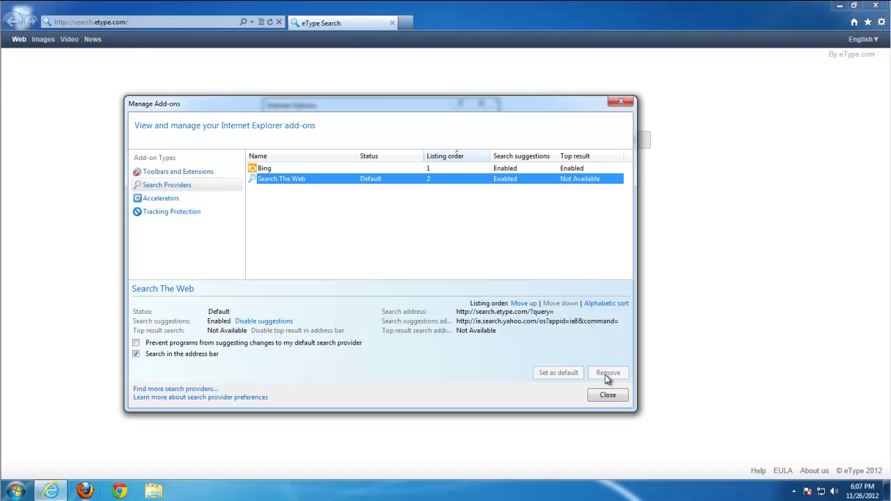
pyautogui.click(275, 169)
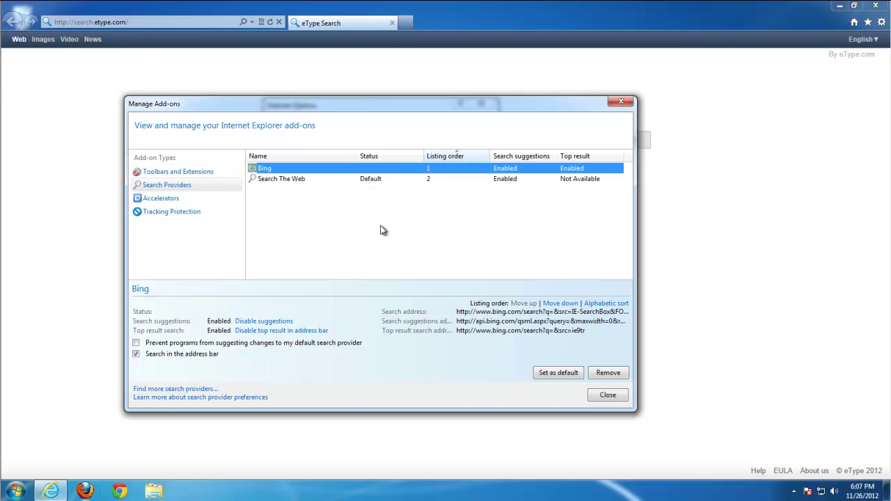
pyautogui.click(547, 374)
pyautogui.click(286, 180)
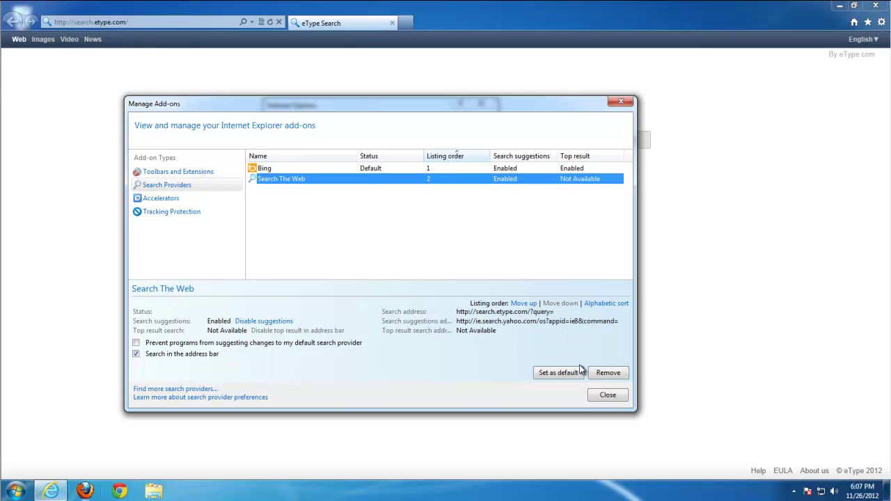
# Remove the Search The Web provider and review the eType Toolbar add-on details.
pyautogui.click(591, 373)
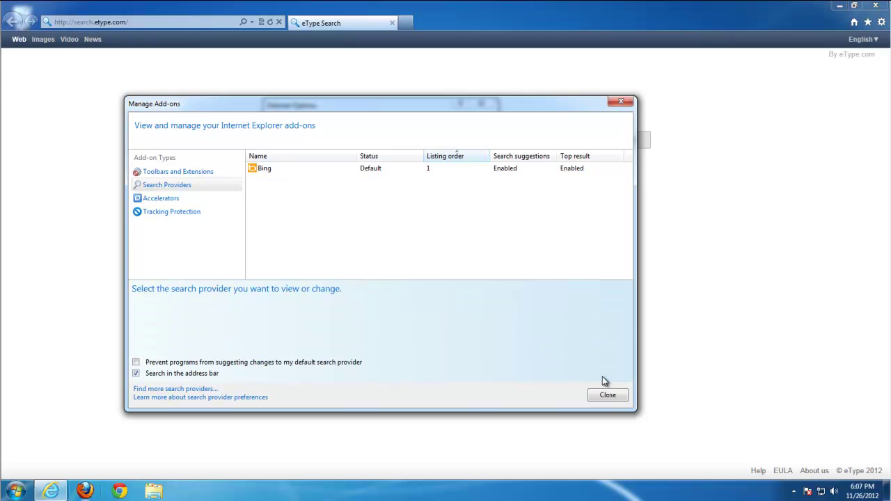
pyautogui.click(170, 173)
pyautogui.click(288, 180)
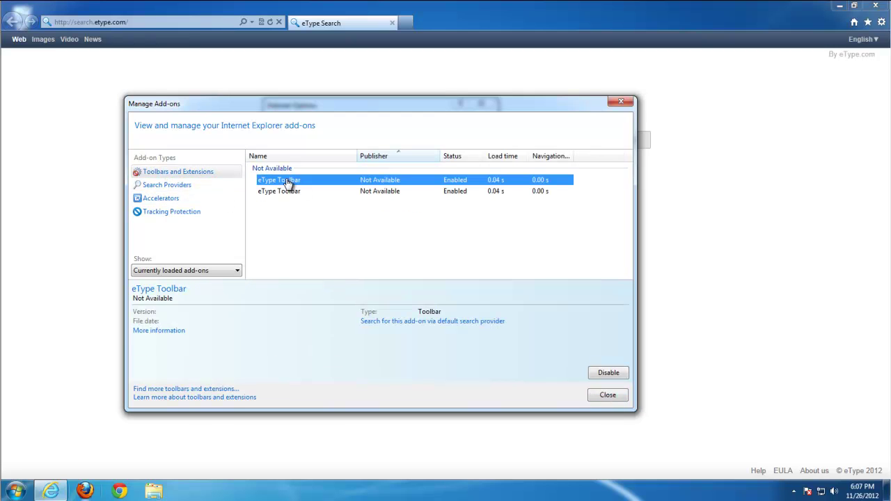
pyautogui.click(157, 332)
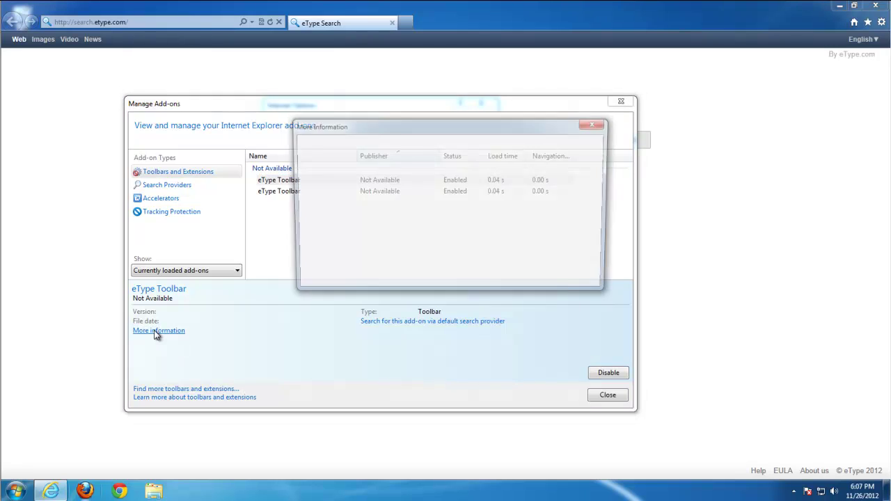
pyautogui.click(596, 123)
pyautogui.click(606, 394)
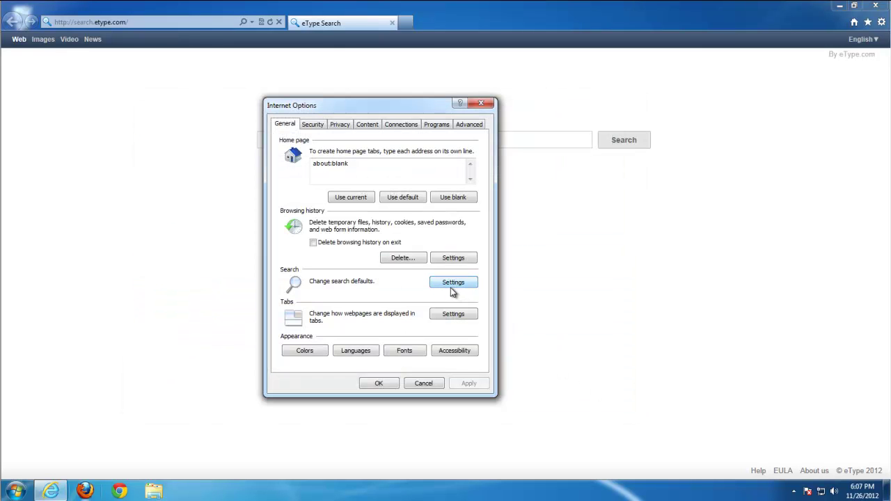
# Turn on 'Delete browsing history on exit', delete current history, and apply.
pyautogui.click(319, 245)
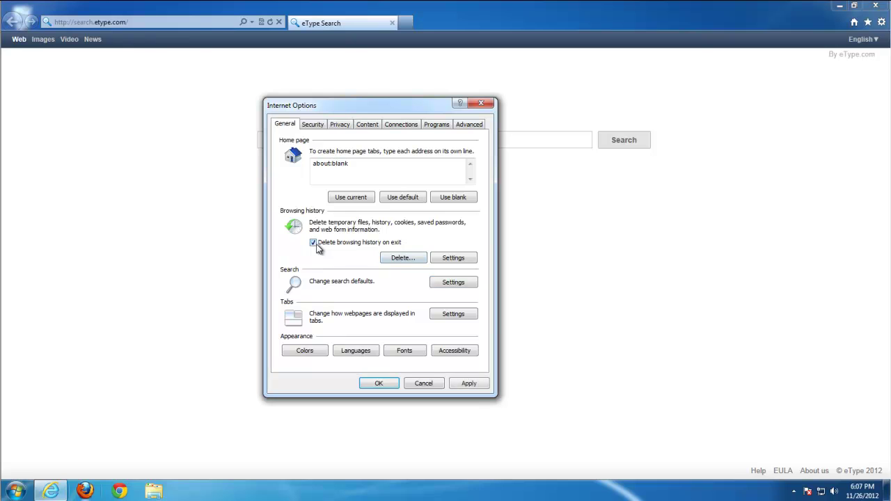
pyautogui.click(397, 258)
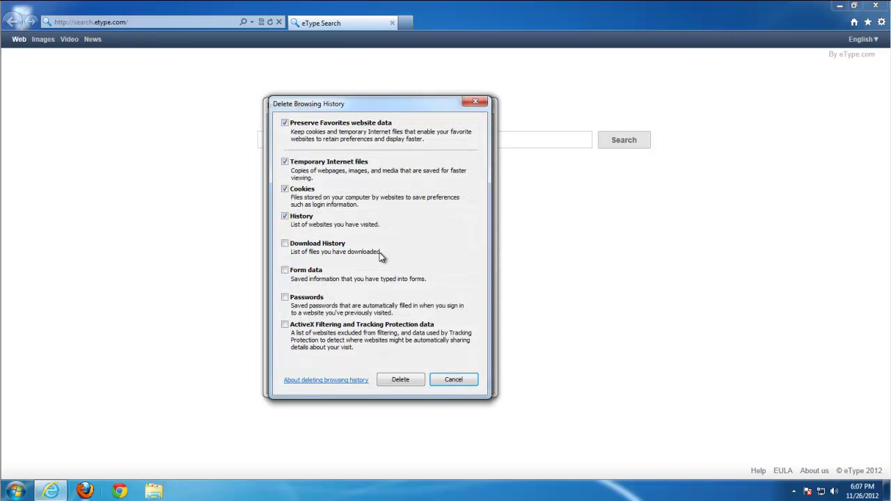
pyautogui.click(402, 381)
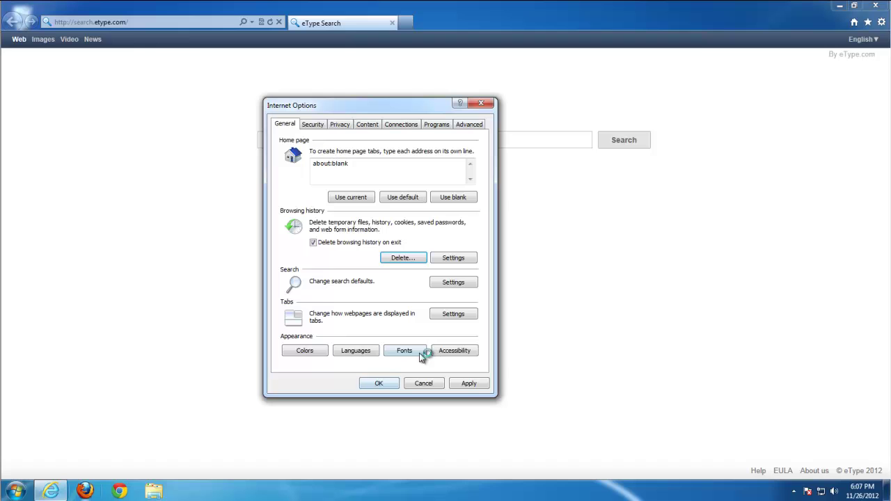
pyautogui.click(467, 387)
# Confirm Internet Options with OK and close Internet Explorer.
pyautogui.click(378, 384)
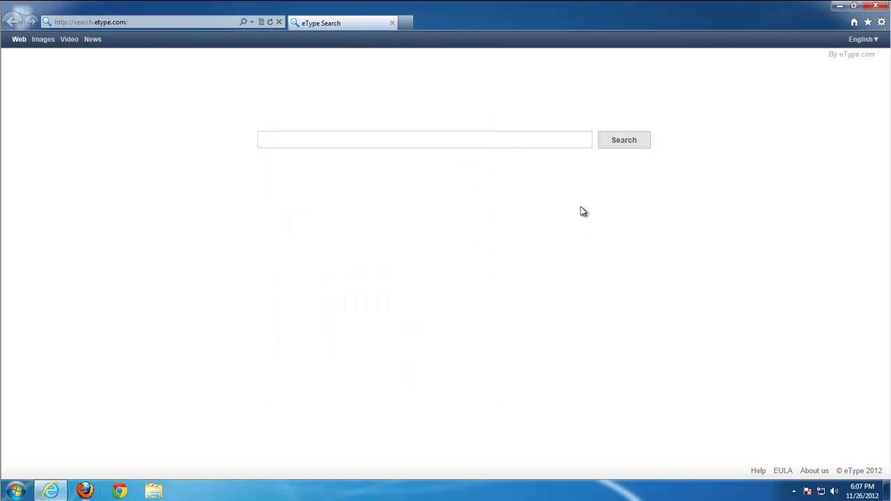
pyautogui.click(876, 6)
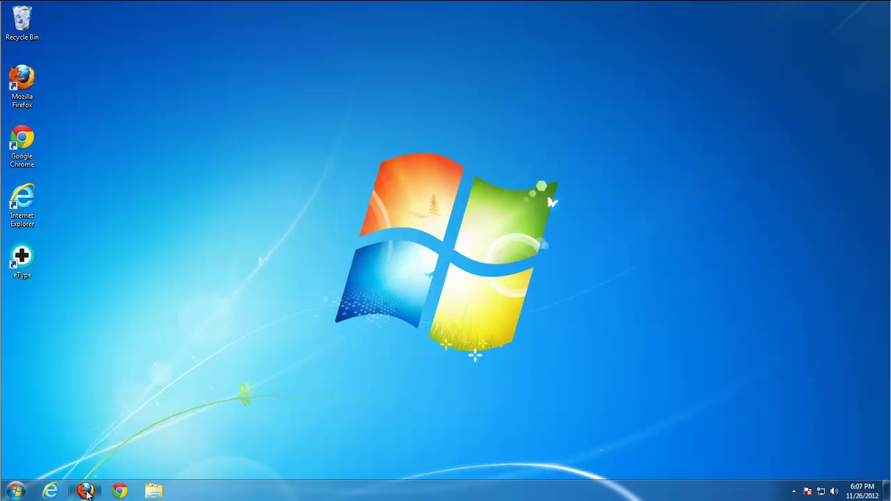
# Restore Firefox's home page to the default Mozilla Firefox Start Page in Options.
pyautogui.click(85, 491)
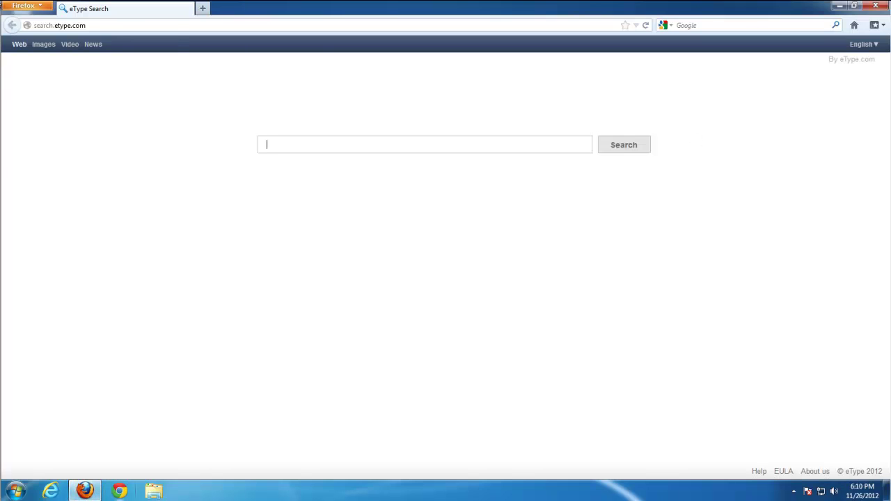
pyautogui.click(21, 6)
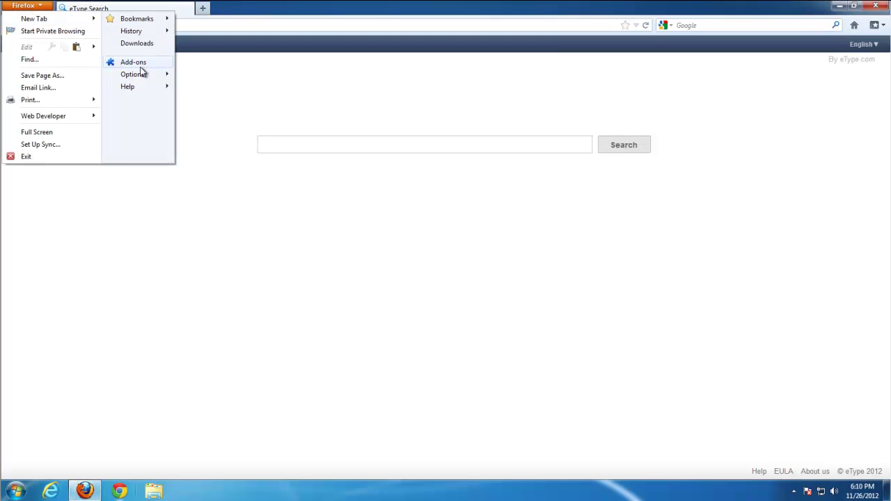
pyautogui.moveTo(150, 75)
pyautogui.click(197, 76)
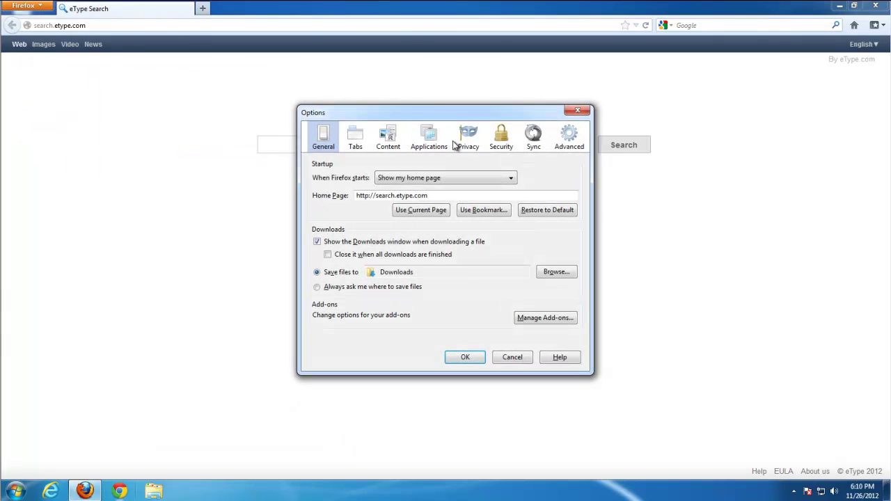
pyautogui.click(545, 214)
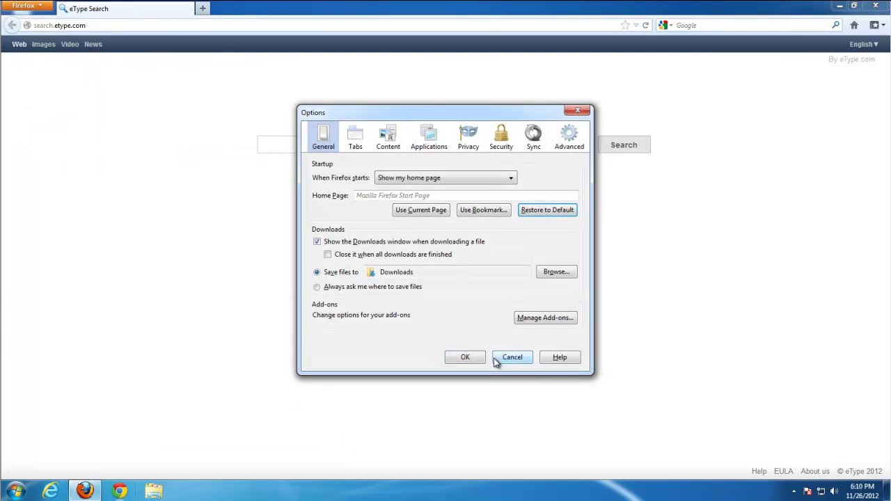
pyautogui.click(465, 358)
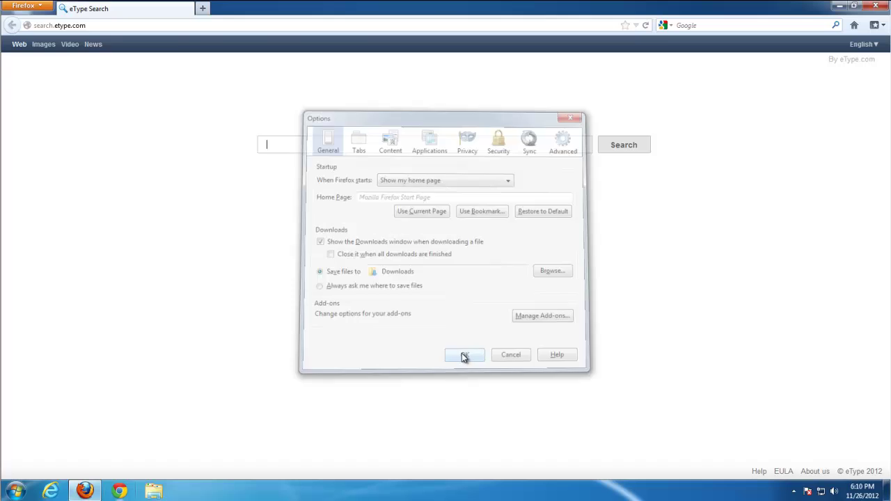
# Disable the eType Manager 2.4.897.176 extension and restart Firefox.
pyautogui.click(40, 10)
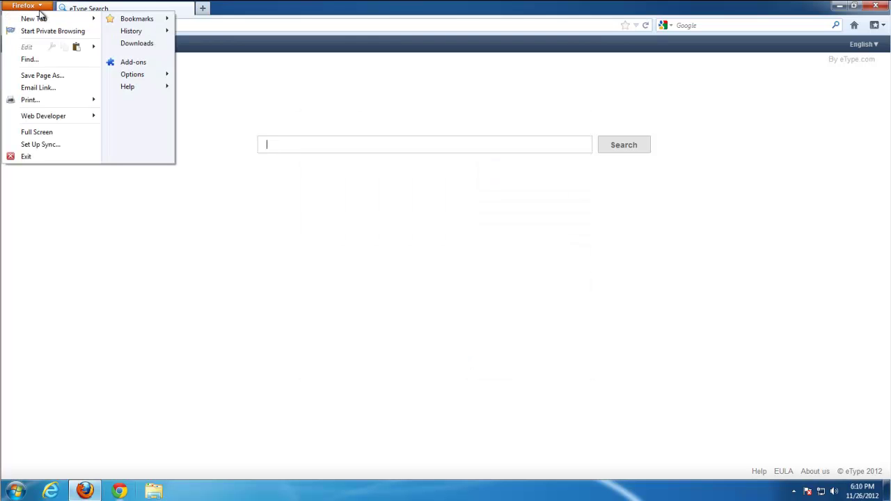
pyautogui.click(132, 62)
pyautogui.click(66, 112)
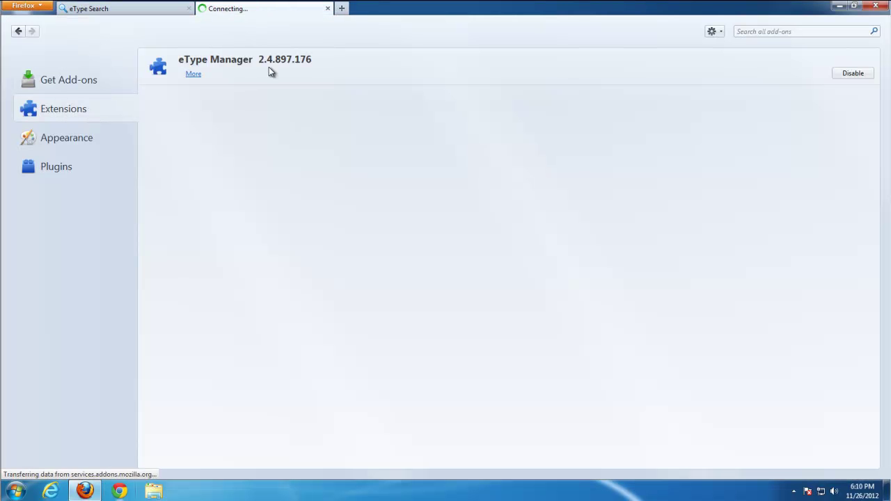
pyautogui.click(853, 74)
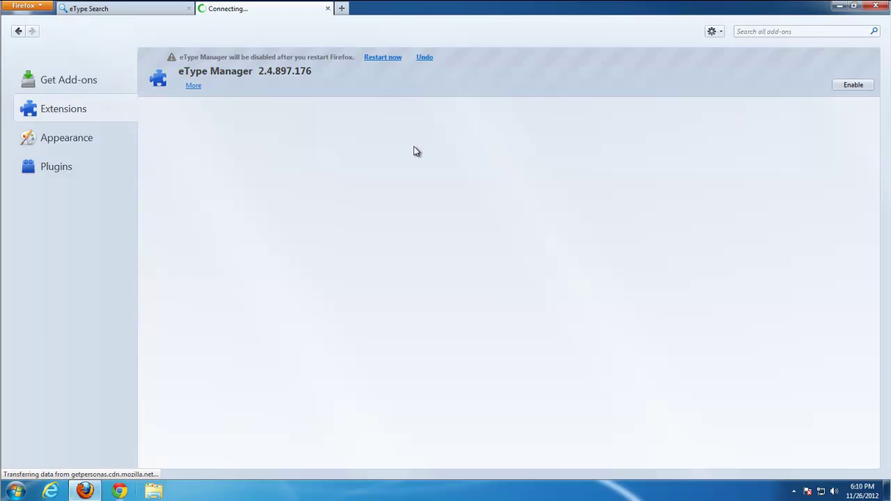
pyautogui.click(376, 58)
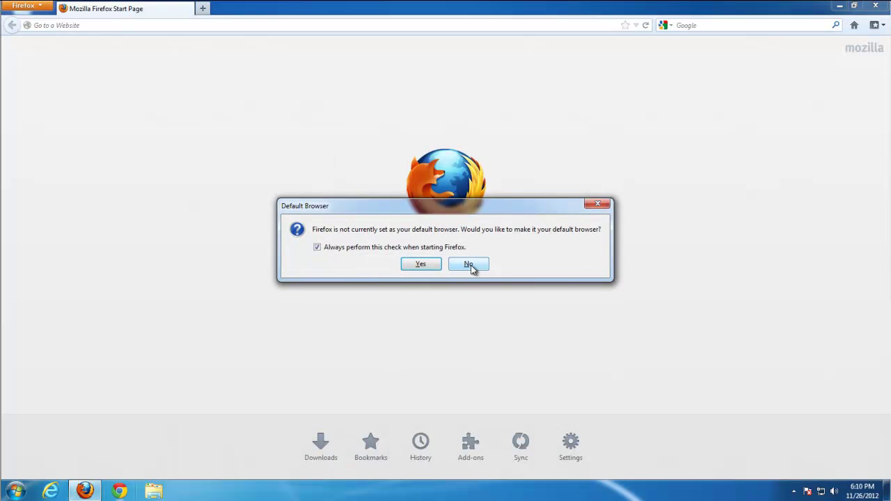
# Decline the default-browser prompt and remove Search The Web, Amazon.com and eBay search engines.
pyautogui.click(469, 265)
pyautogui.click(666, 25)
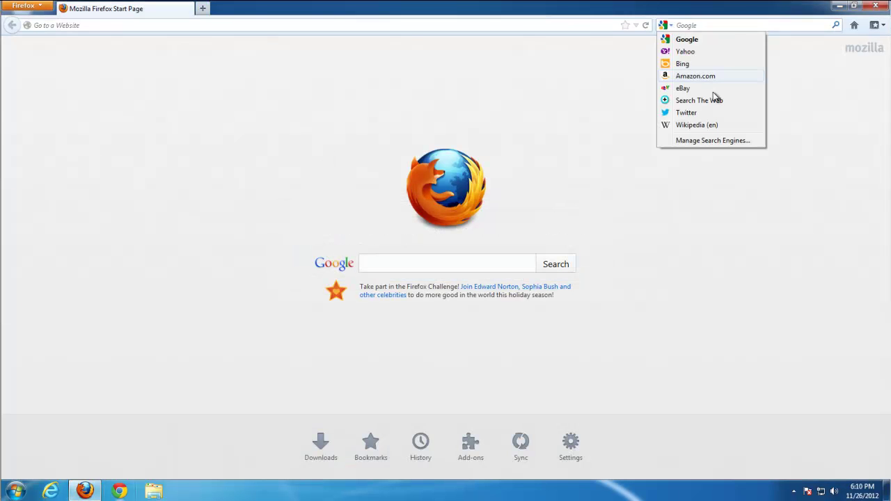
pyautogui.click(712, 141)
pyautogui.click(384, 246)
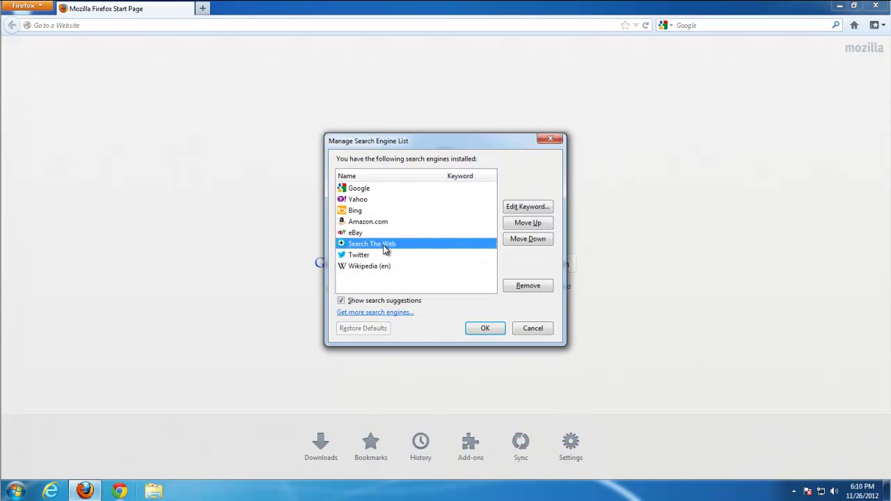
pyautogui.click(526, 284)
pyautogui.click(359, 221)
pyautogui.click(519, 284)
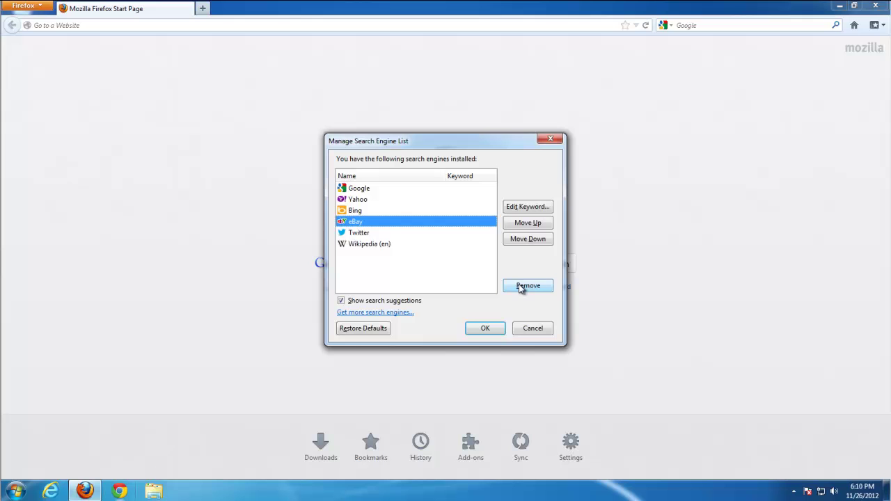
pyautogui.click(519, 284)
pyautogui.click(491, 325)
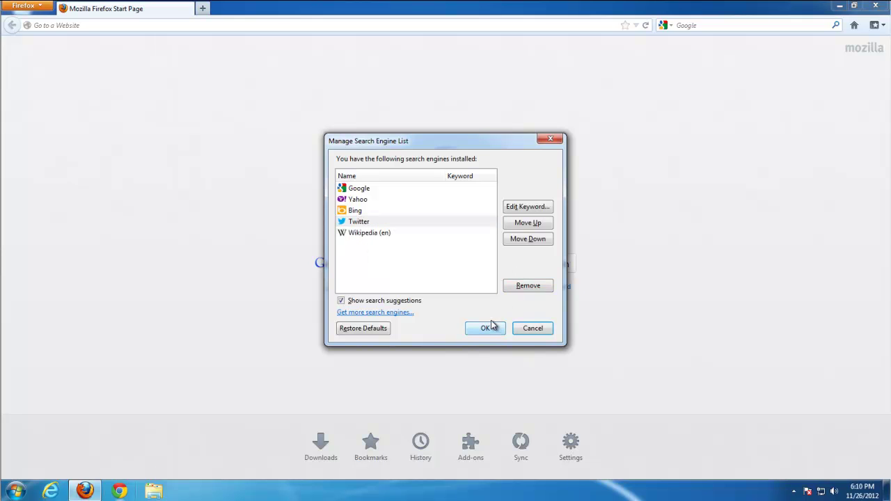
pyautogui.click(483, 328)
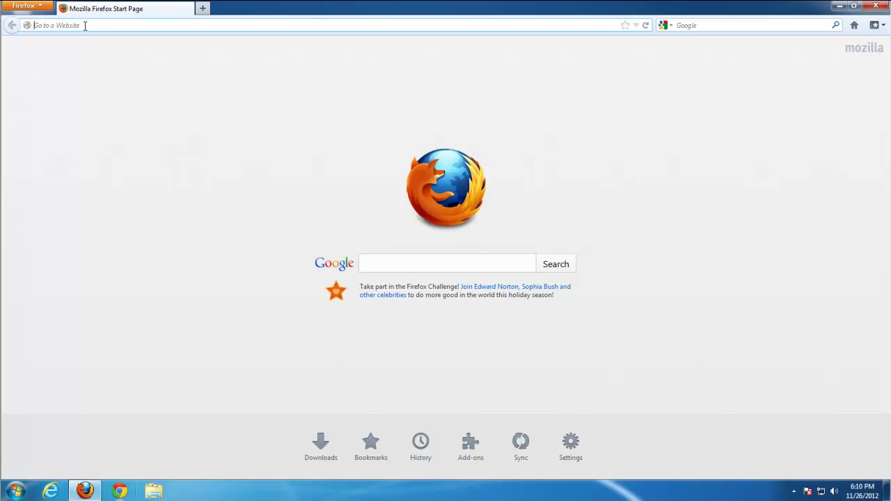
# Open about:config and accept the warning.
pyautogui.write('about:')
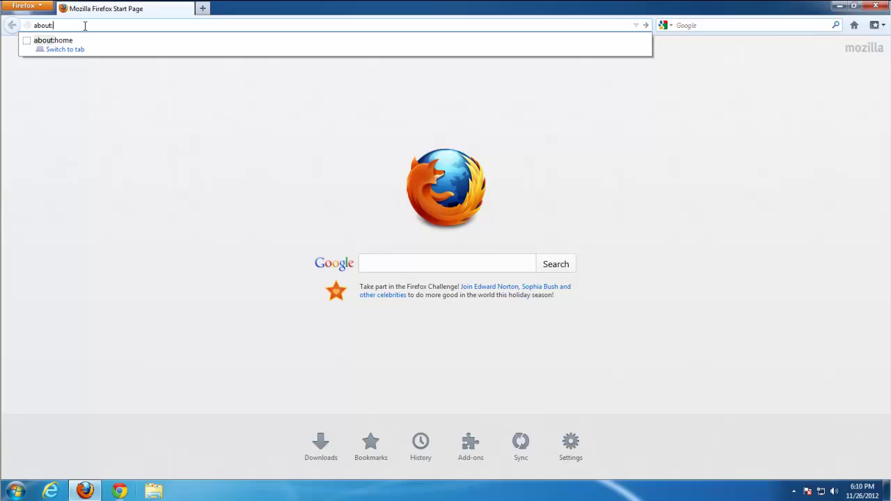
pyautogui.write('con')
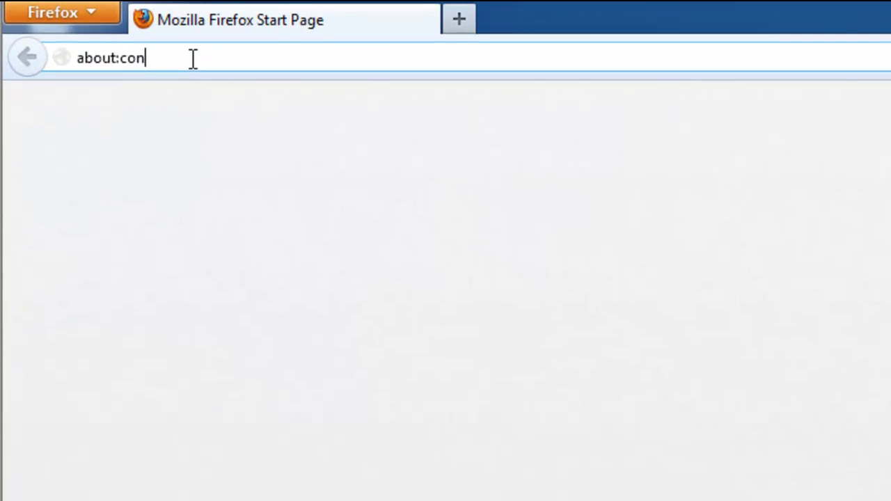
pyautogui.write('fig')
pyautogui.press('Return')
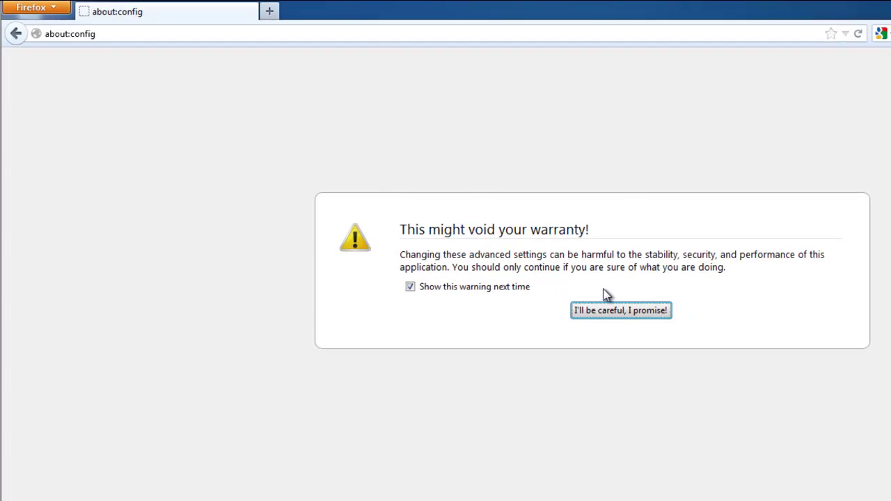
pyautogui.click(622, 315)
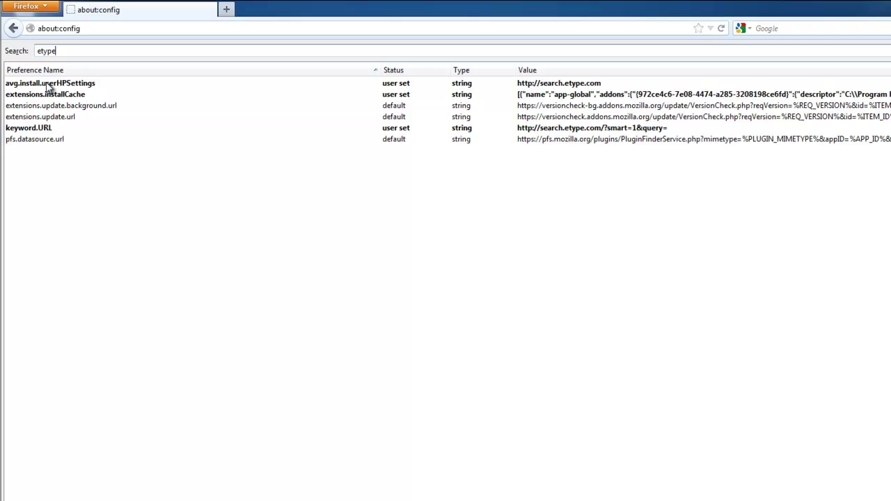
# Reset avg.install.userHPSettings, keyword.URL and extensions.installCache to their defaults.
pyautogui.rightClick(49, 85)
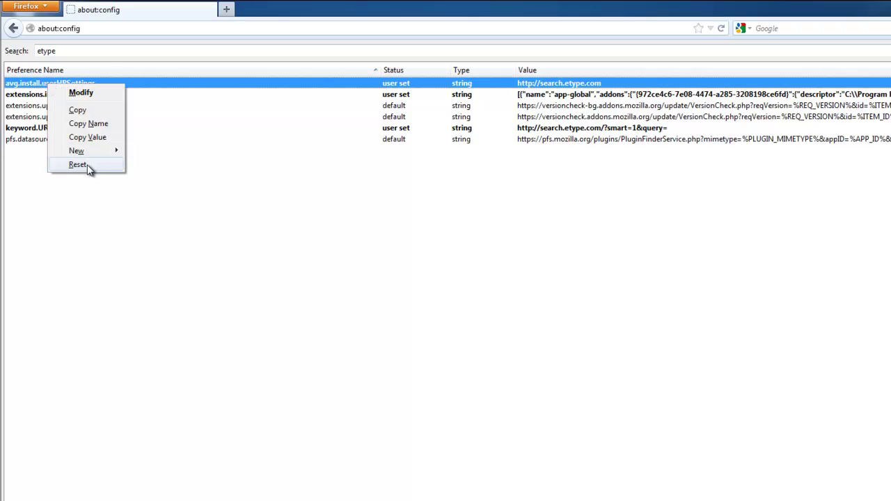
pyautogui.click(88, 166)
pyautogui.rightClick(49, 127)
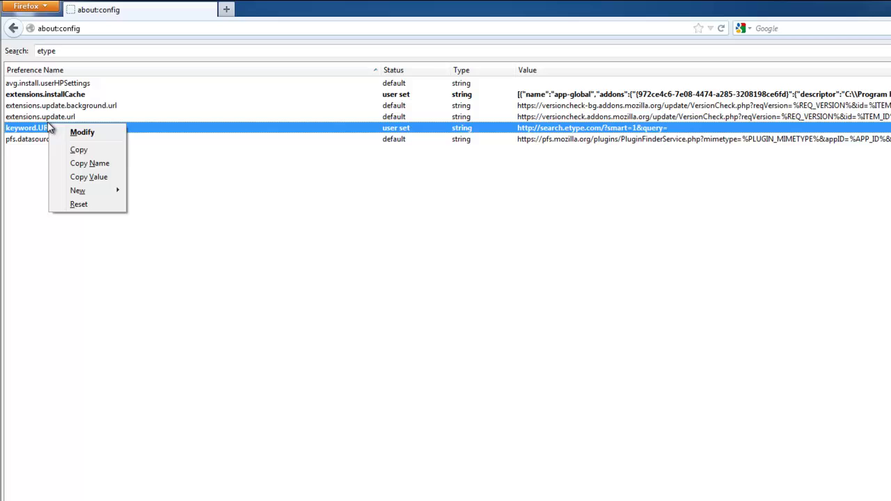
pyautogui.click(91, 204)
pyautogui.rightClick(64, 97)
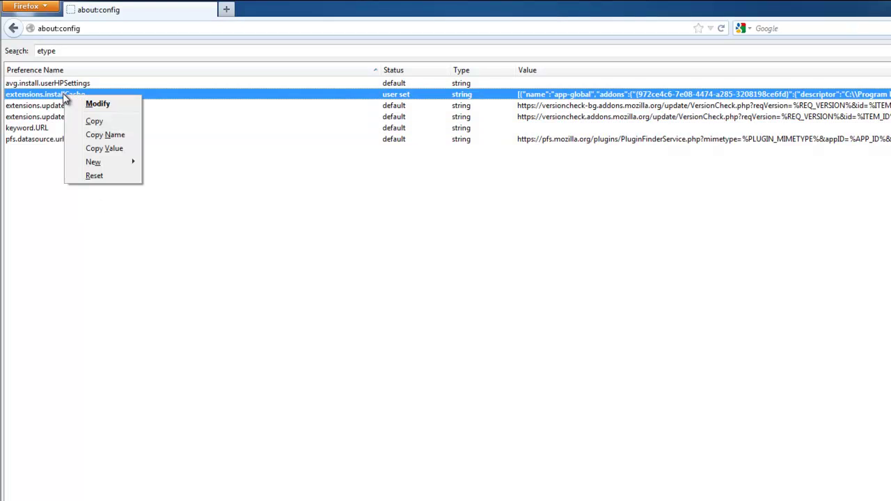
pyautogui.click(93, 175)
# Filter by 'search' and reset avg.install.userSPSettings and the search-engine update timer.
pyautogui.moveTo(65, 51); pyautogui.dragTo(2, 55)
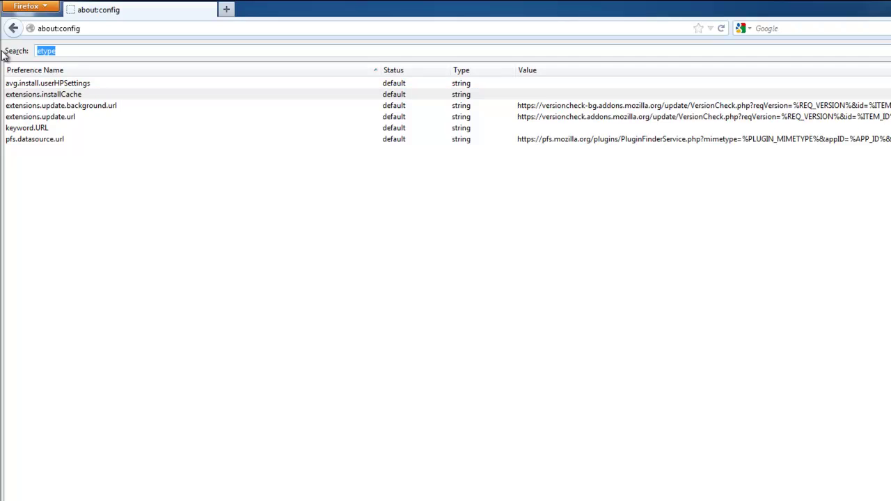
pyautogui.write('search')
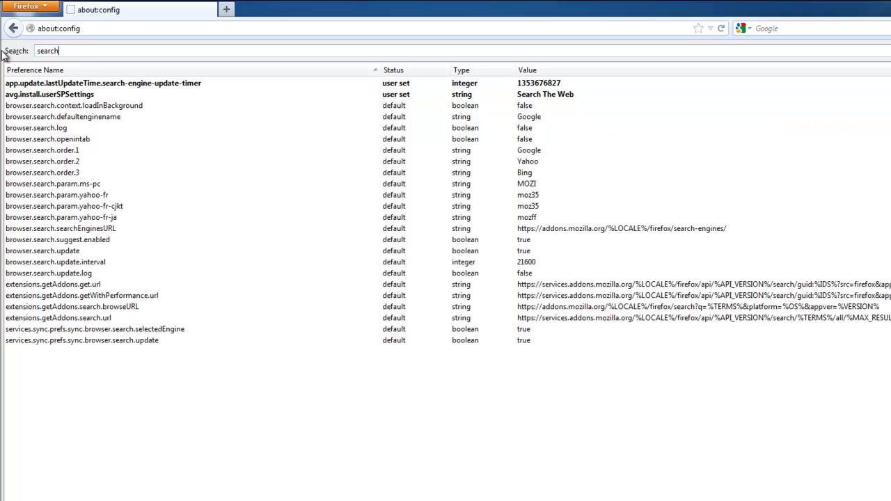
pyautogui.rightClick(92, 95)
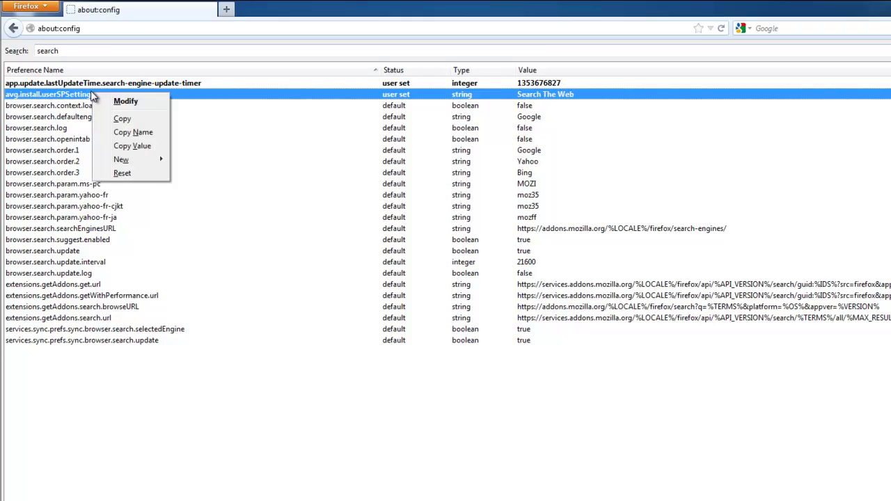
pyautogui.click(136, 174)
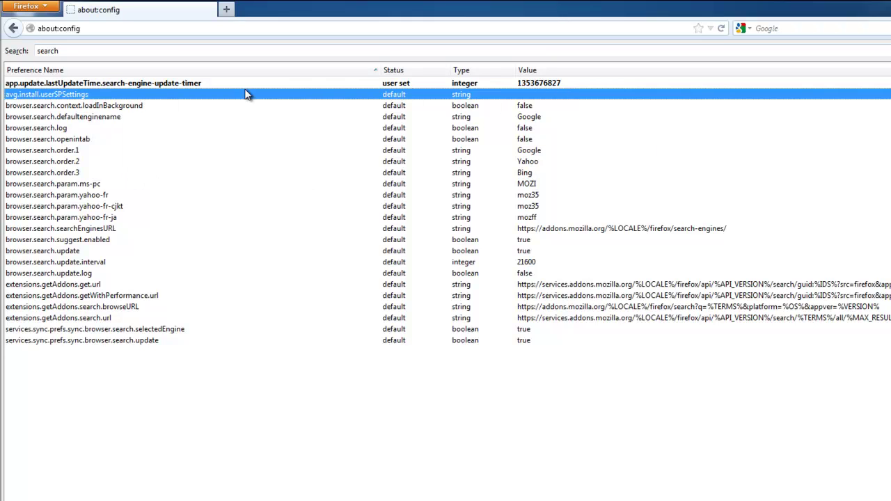
pyautogui.rightClick(134, 85)
pyautogui.click(173, 165)
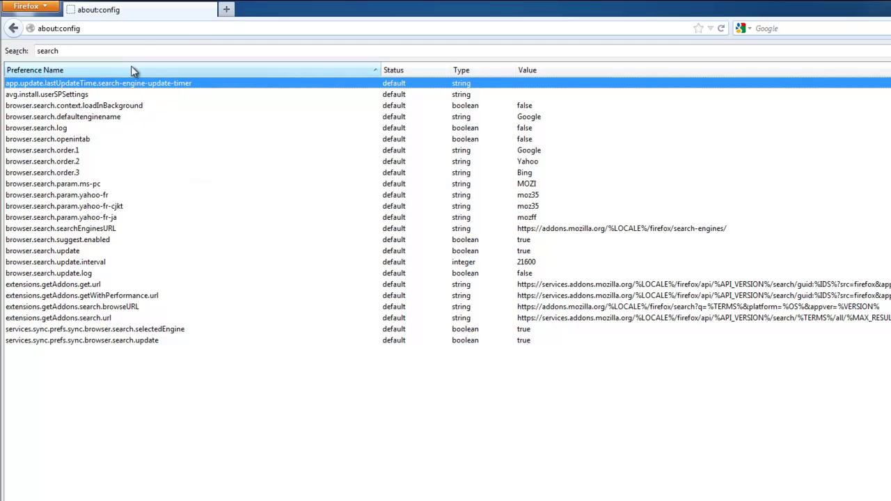
pyautogui.click(140, 28)
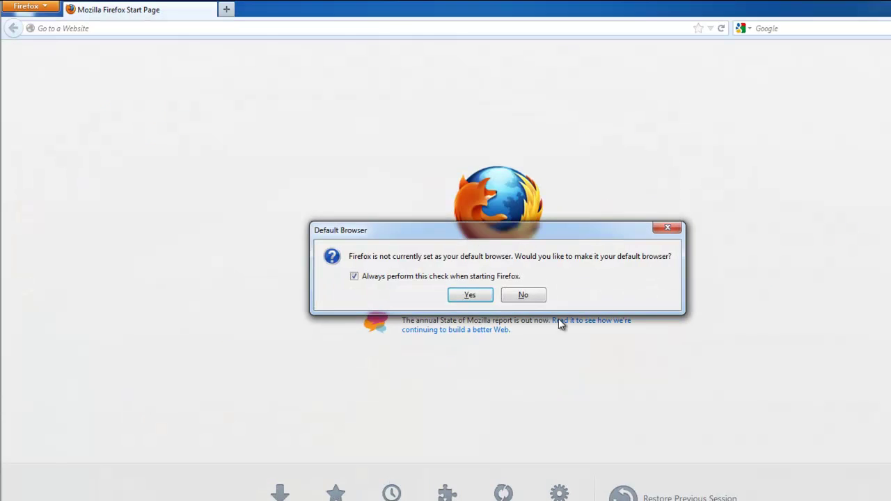
# Decline Firefox's default-browser prompt and run an address-bar search for 'search', which returns Google results.
pyautogui.click(523, 296)
pyautogui.click(65, 29)
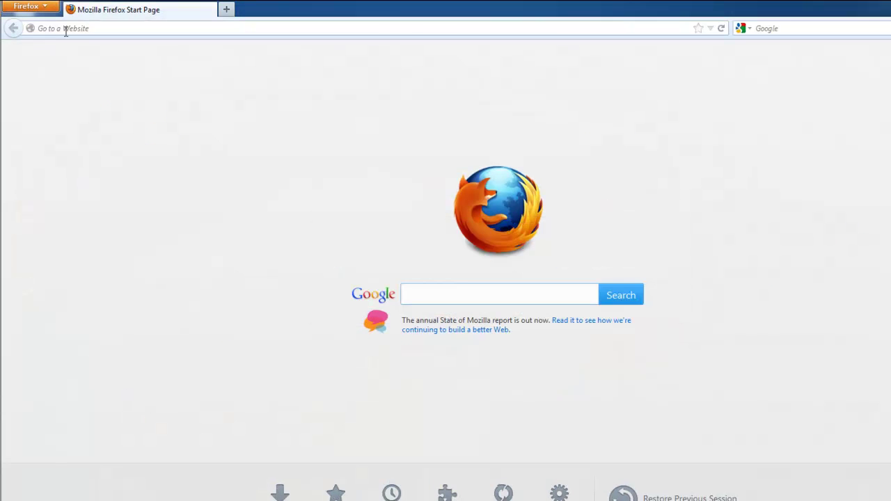
pyautogui.write('search')
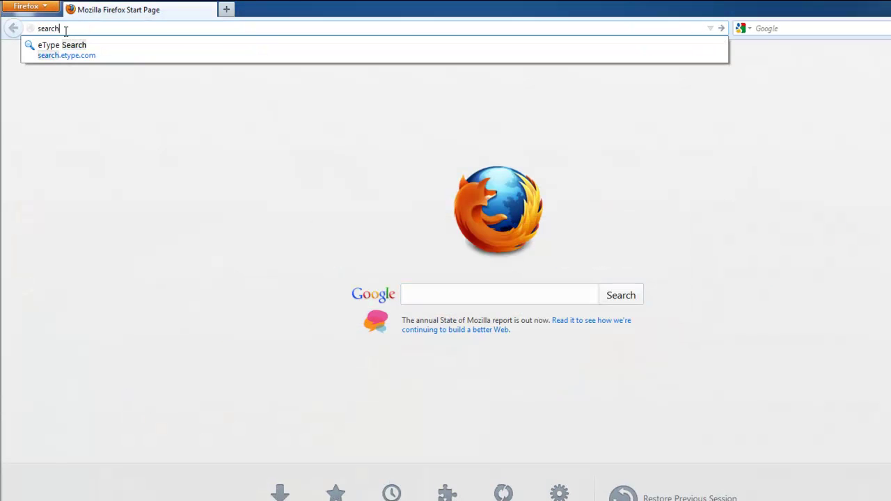
pyautogui.press('Return')
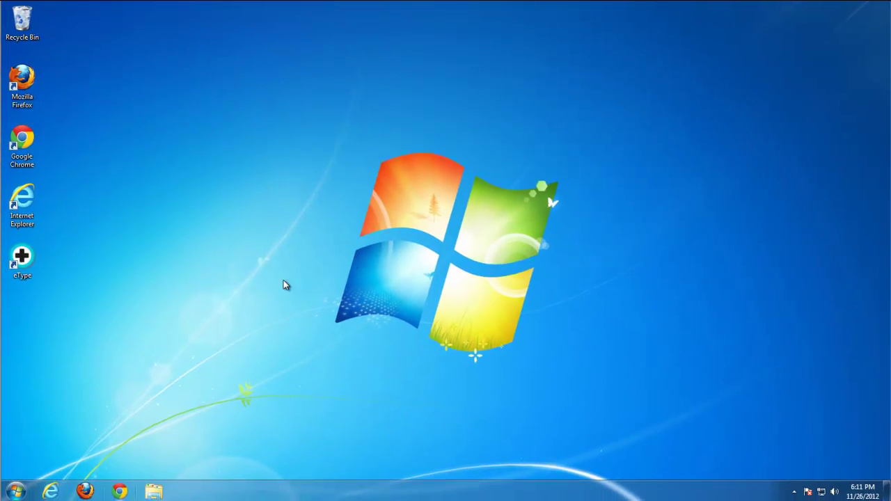
# Launch Chrome and remove the eType Search startup page from its startup pages.
pyautogui.click(126, 492)
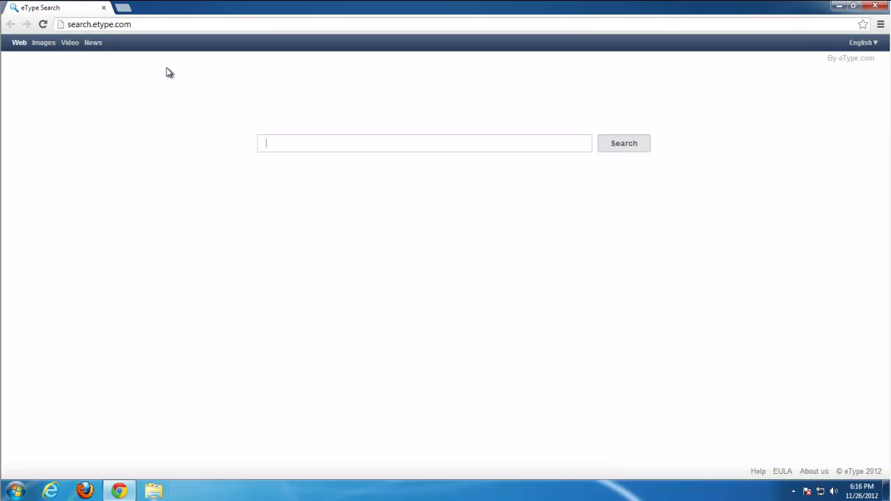
pyautogui.click(880, 23)
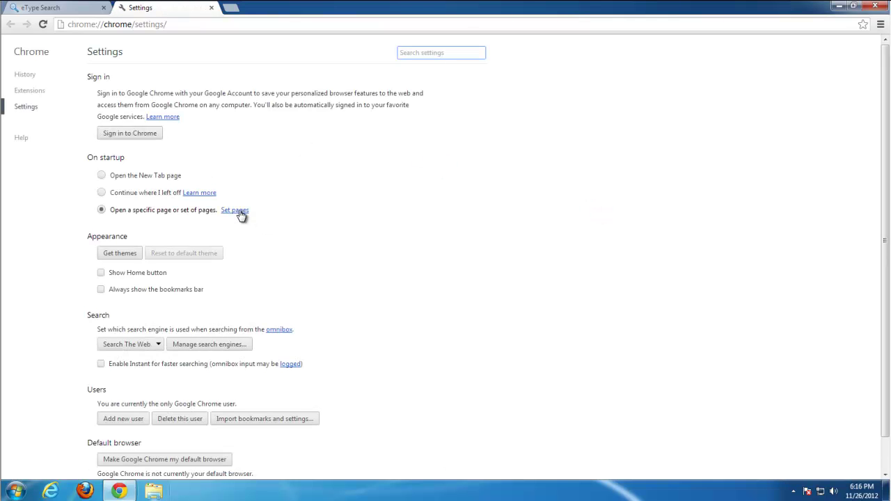
pyautogui.click(235, 210)
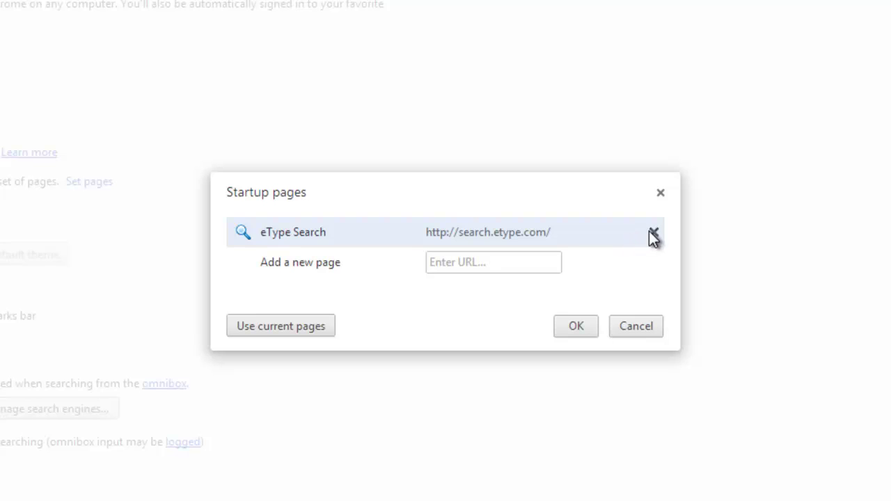
pyautogui.click(653, 232)
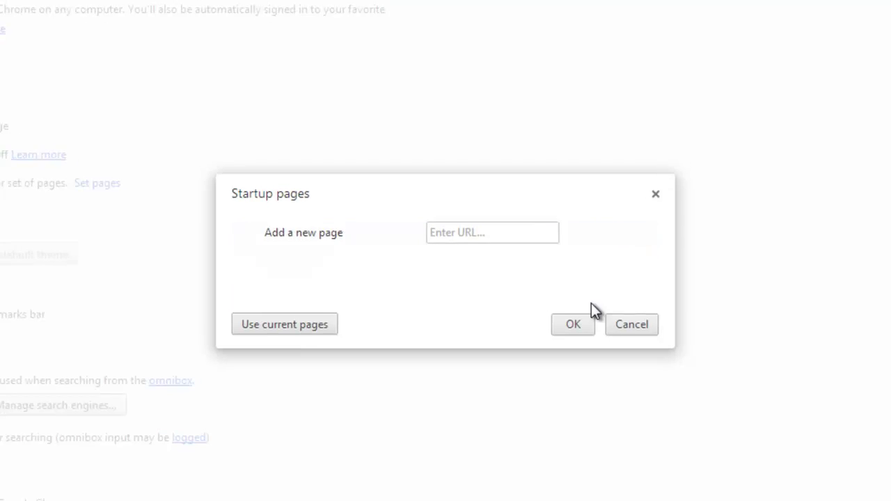
pyautogui.click(576, 325)
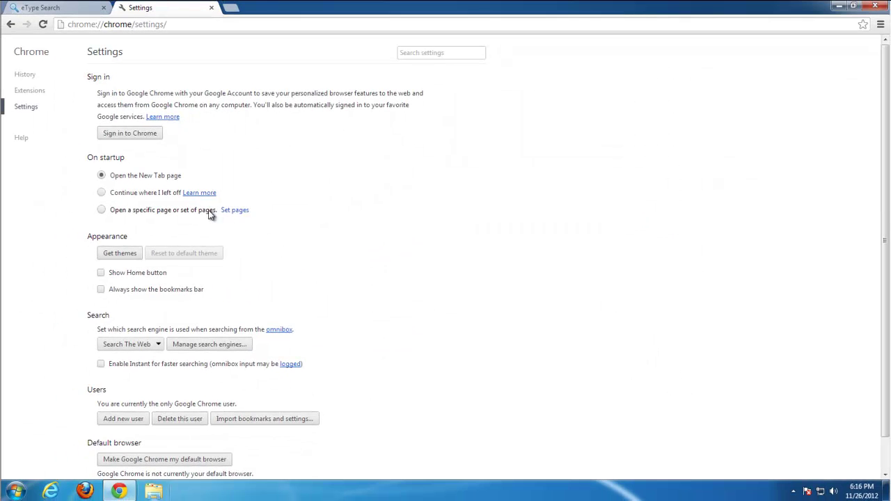
pyautogui.scroll(-1, 209, 216)
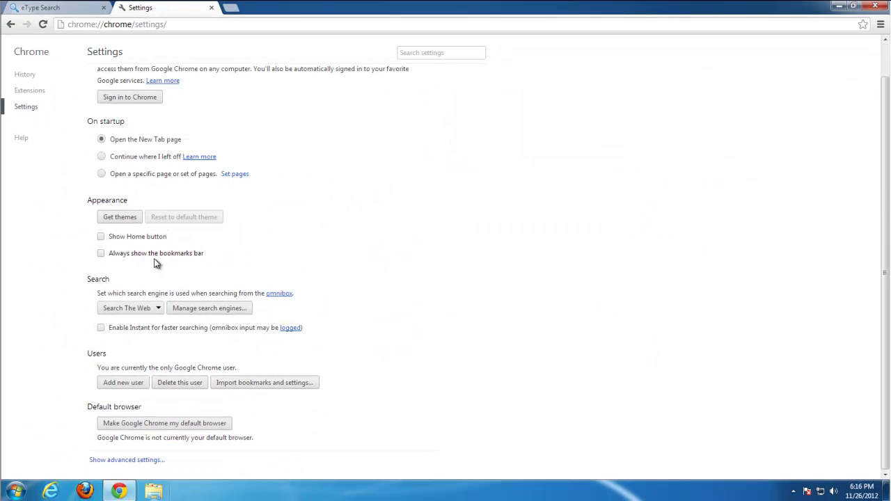
pyautogui.click(100, 235)
pyautogui.click(180, 250)
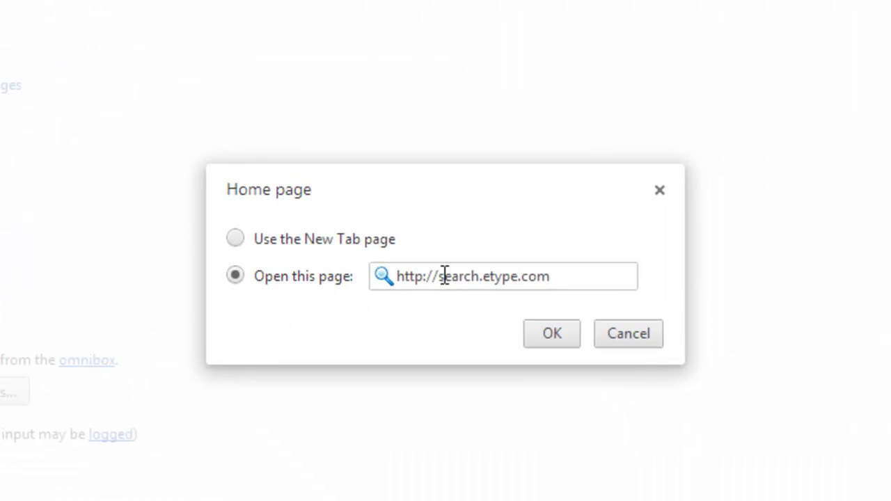
pyautogui.moveTo(442, 276); pyautogui.dragTo(632, 278)
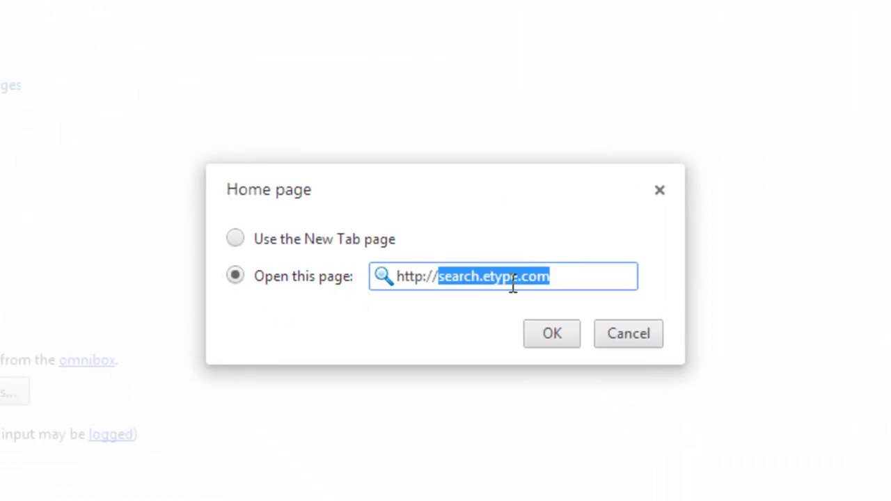
pyautogui.moveTo(518, 277); pyautogui.dragTo(441, 277)
pyautogui.write('www')
pyautogui.write('.goolg')
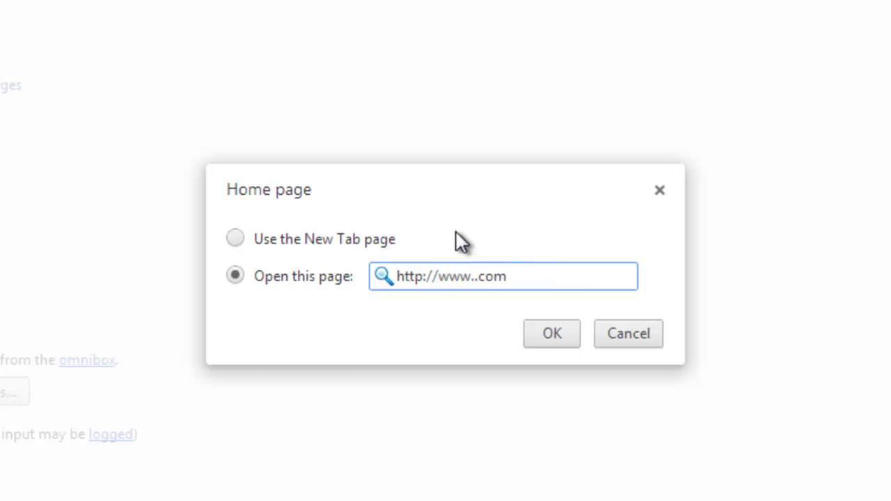
pyautogui.write('e')
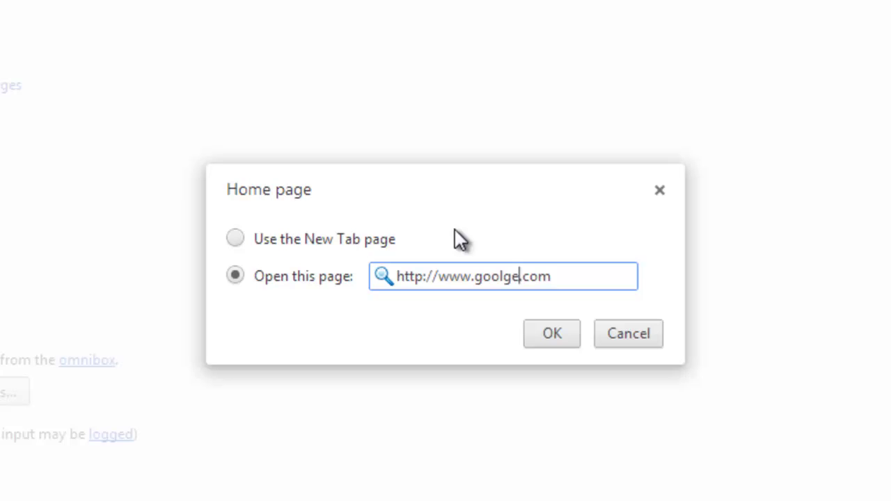
pyautogui.press('BackSpace')
pyautogui.press('BackSpace')
pyautogui.press('BackSpace')
pyautogui.write('gle')
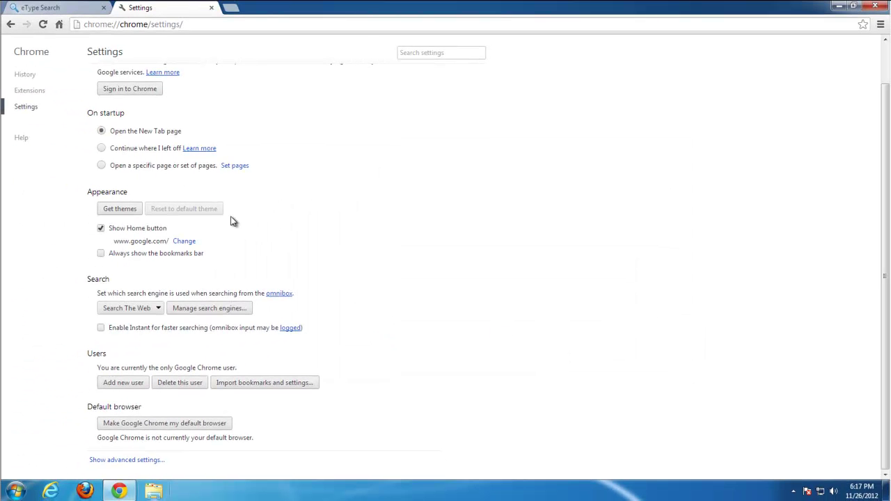
# Set Google as Chrome's default search engine and remove the Search The Web engine.
pyautogui.click(221, 308)
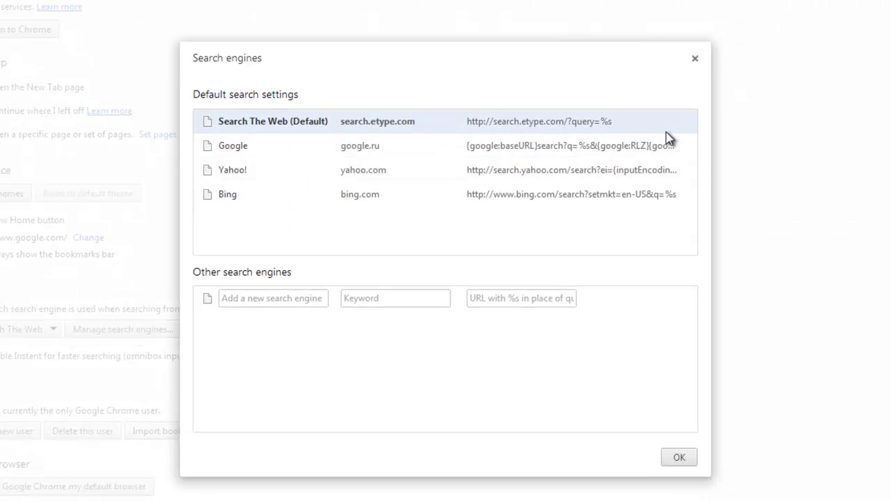
pyautogui.click(642, 146)
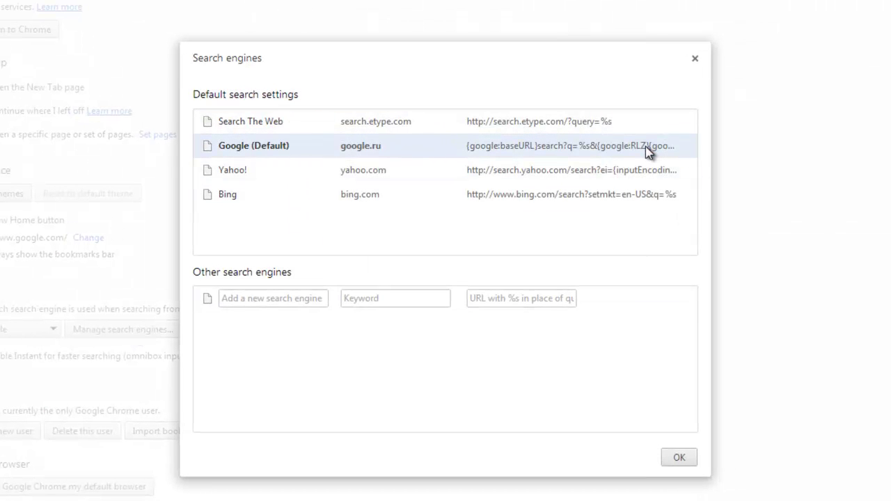
pyautogui.click(688, 121)
pyautogui.click(636, 428)
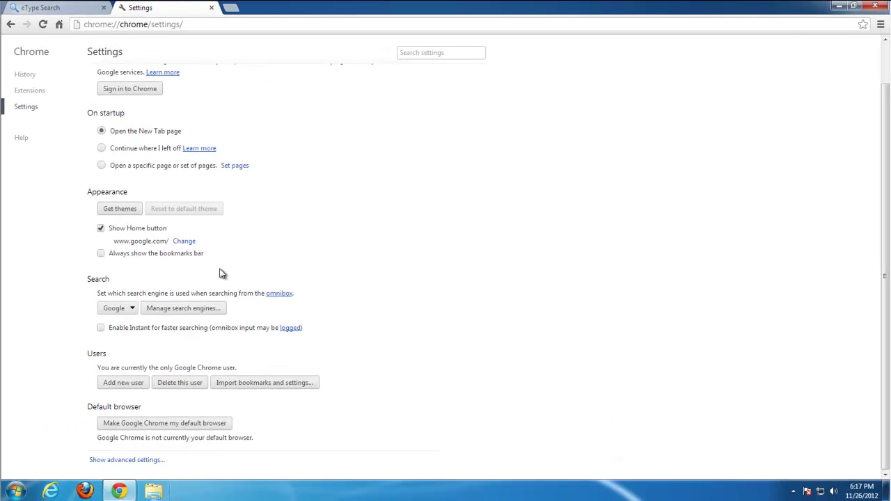
# Clear Chrome's past-hour browsing history, downloads, cache and cookies from advanced settings.
pyautogui.click(144, 460)
pyautogui.scroll(-5, 199, 399)
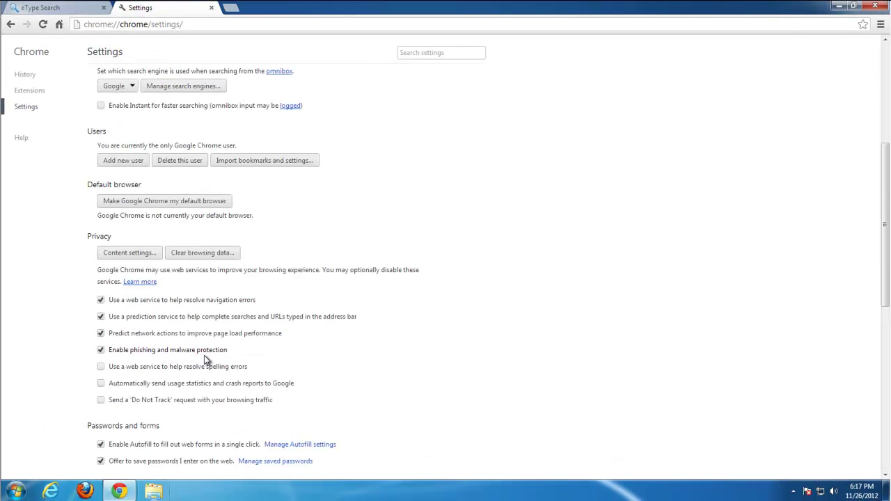
pyautogui.scroll(3, 205, 359)
pyautogui.click(202, 250)
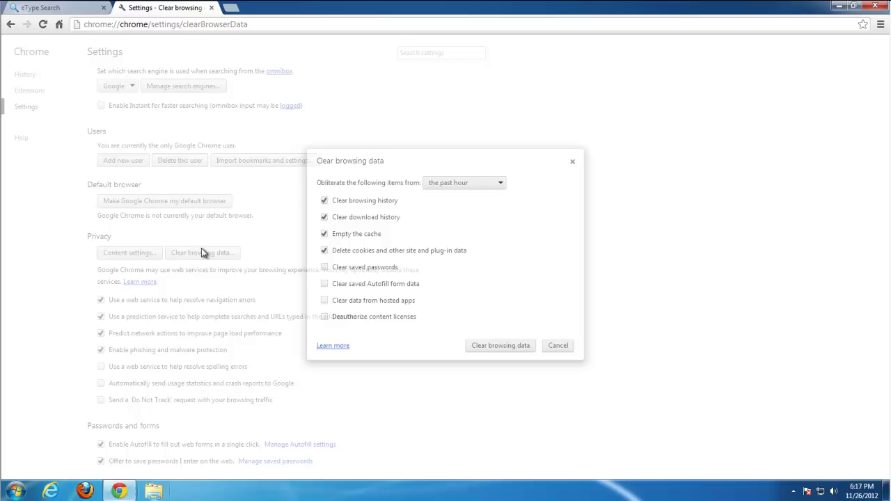
pyautogui.click(500, 348)
# Remove the Settings Protector 1.0 extension from Chrome's Extensions page.
pyautogui.click(29, 90)
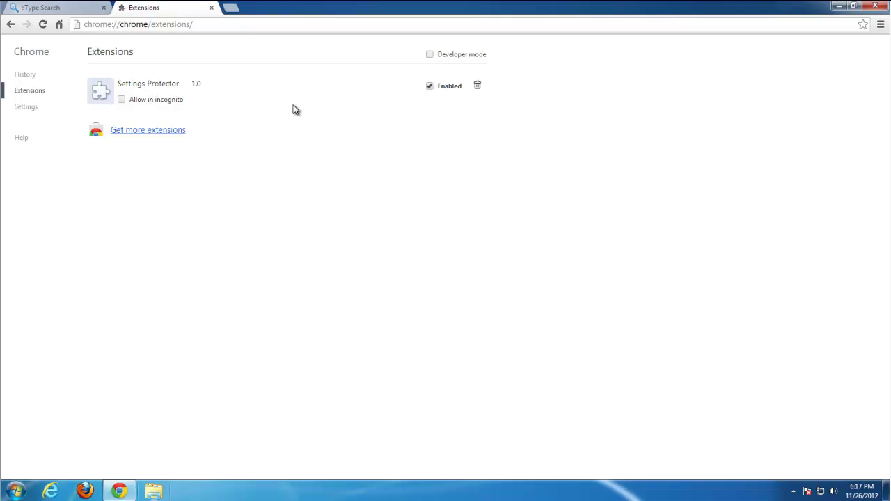
pyautogui.click(477, 86)
pyautogui.click(443, 270)
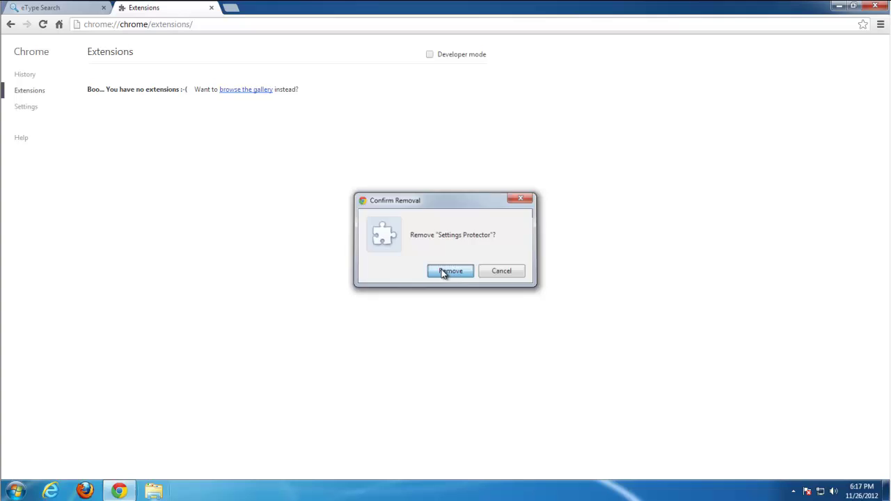
# Restart Chrome, verify an omnibox search for 'search' goes to Google, then close Chrome.
pyautogui.click(212, 8)
pyautogui.click(875, 6)
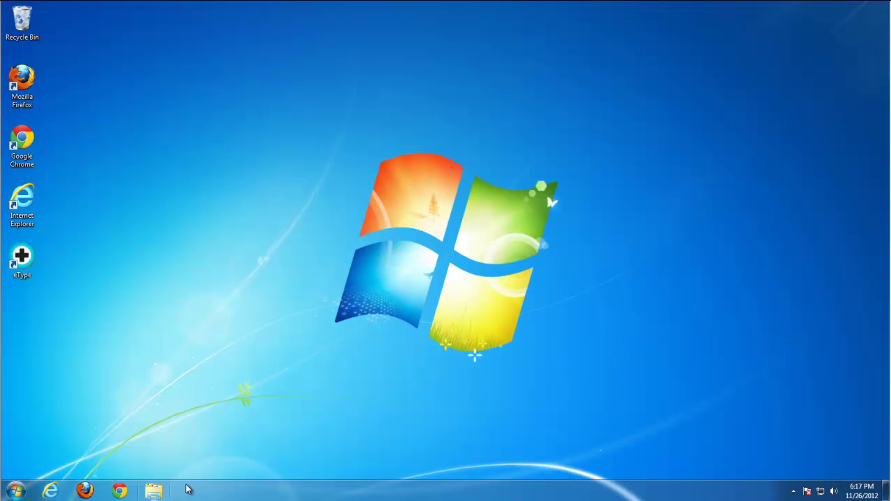
pyautogui.click(119, 491)
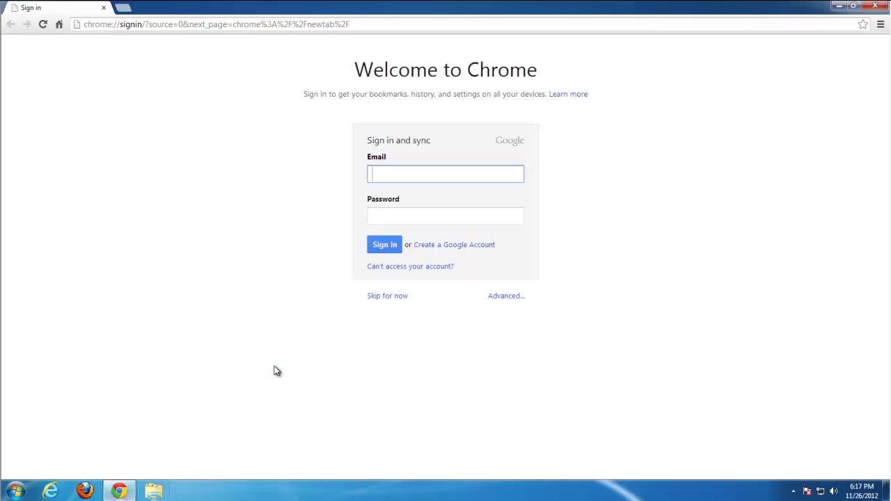
pyautogui.click(122, 7)
pyautogui.click(104, 7)
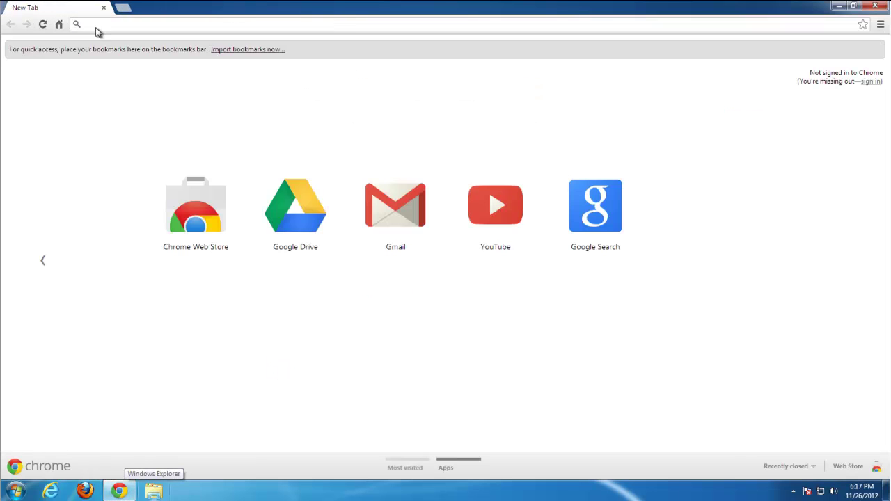
pyautogui.write('search')
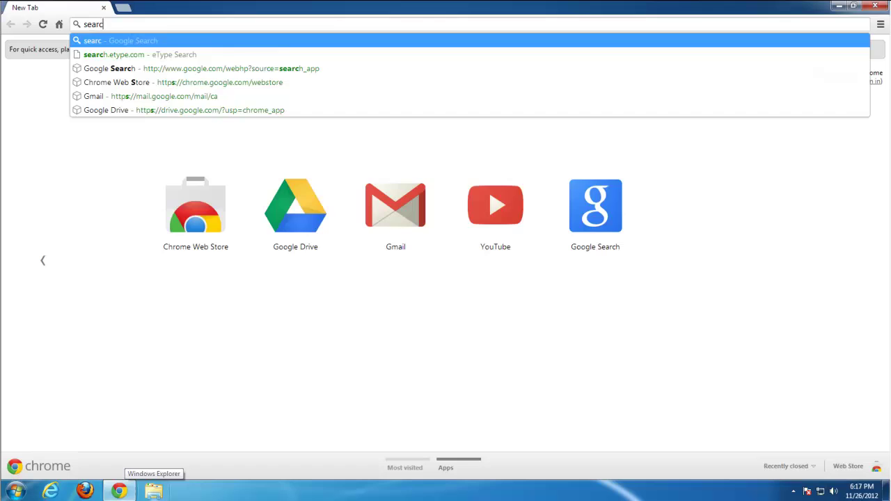
pyautogui.press('Return')
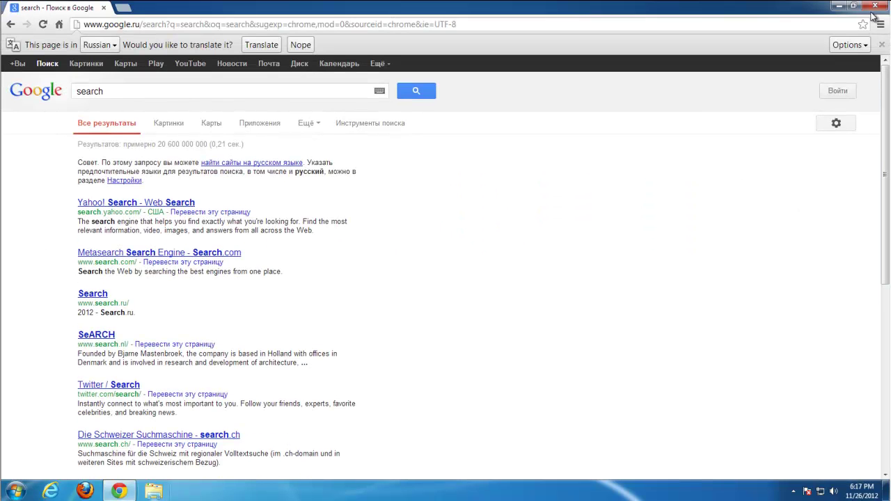
pyautogui.click(874, 6)
# Refresh the desktop and open Programs and Features through Control Panel.
pyautogui.rightClick(236, 181)
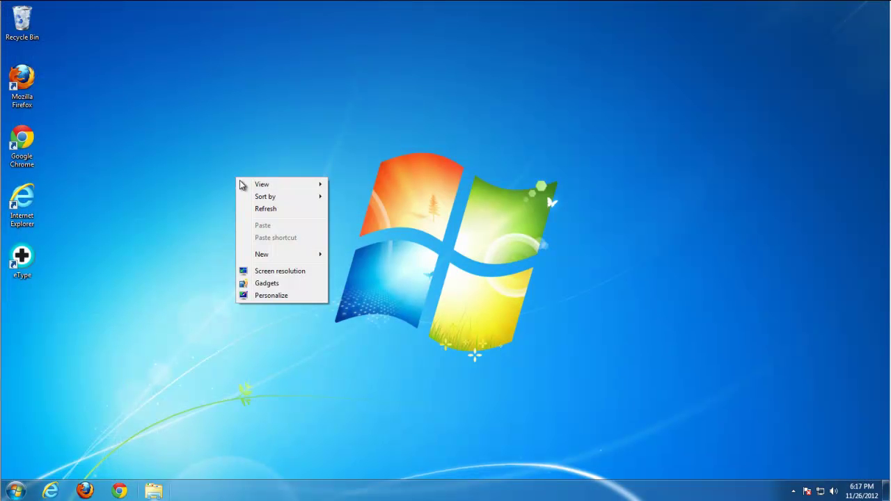
pyautogui.click(276, 207)
pyautogui.click(25, 489)
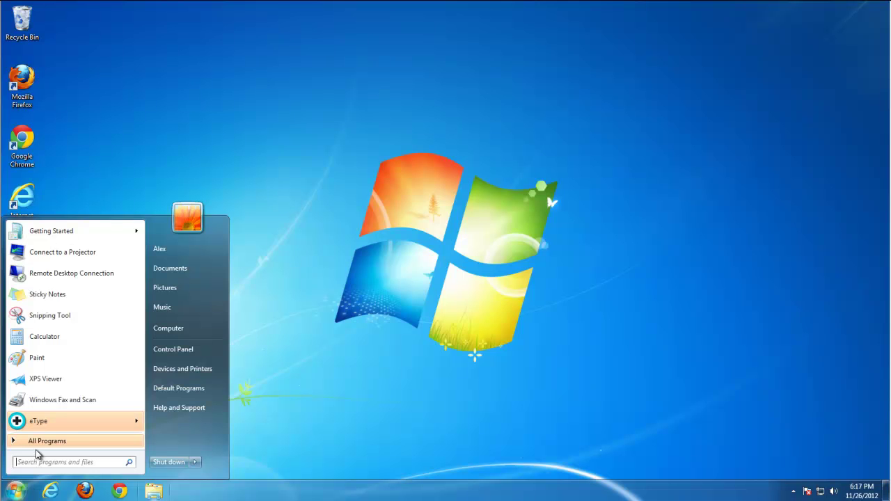
pyautogui.click(165, 348)
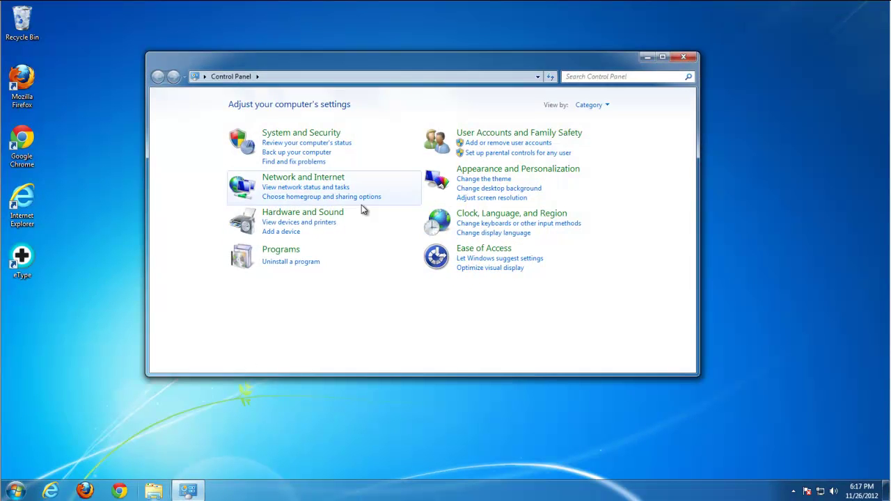
pyautogui.click(285, 262)
# Uninstall eType Manager and close the Programs and Features window.
pyautogui.click(297, 184)
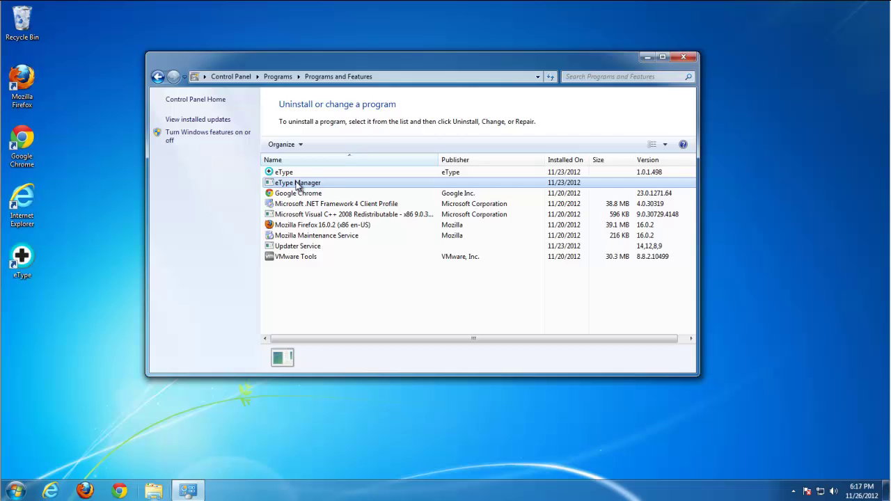
pyautogui.click(331, 146)
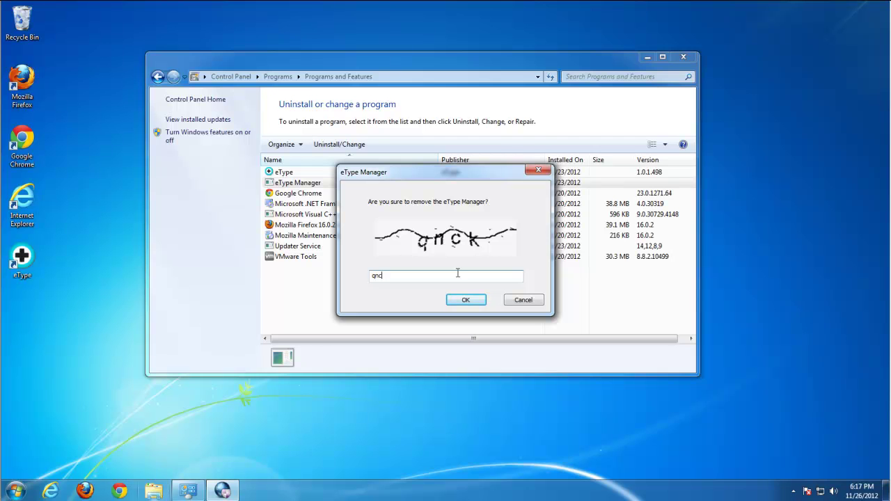
pyautogui.click(462, 302)
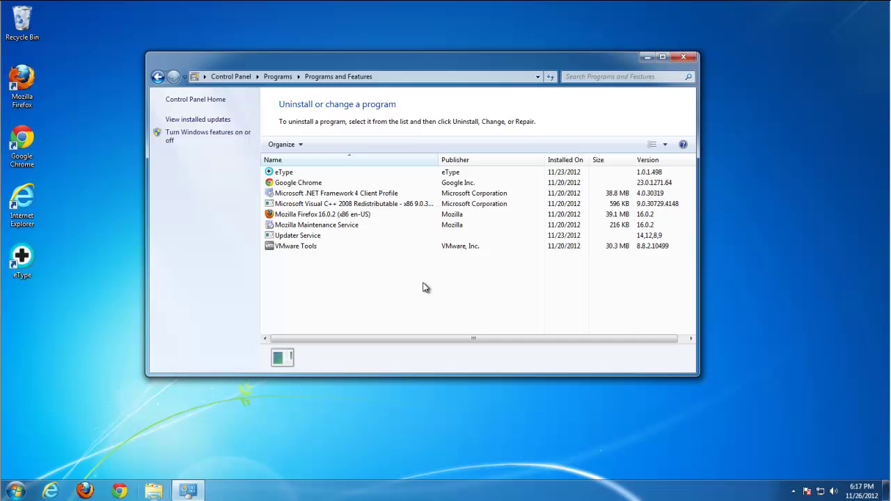
pyautogui.click(683, 56)
# Launch Registry Editor via a Start search for regedit, approving the UAC prompt.
pyautogui.click(16, 490)
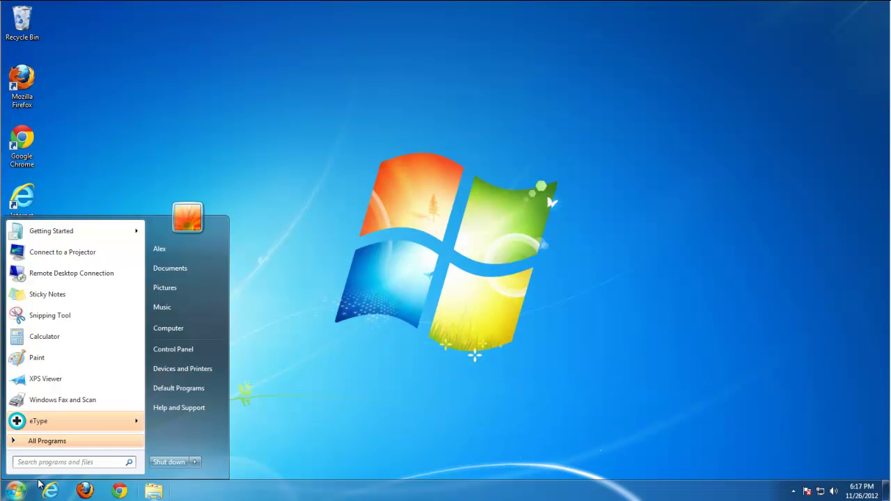
pyautogui.write('regedit')
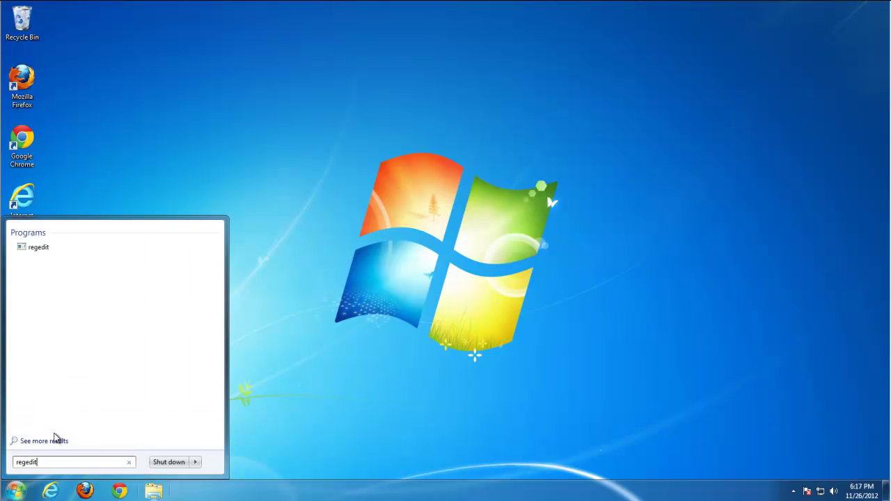
pyautogui.click(46, 249)
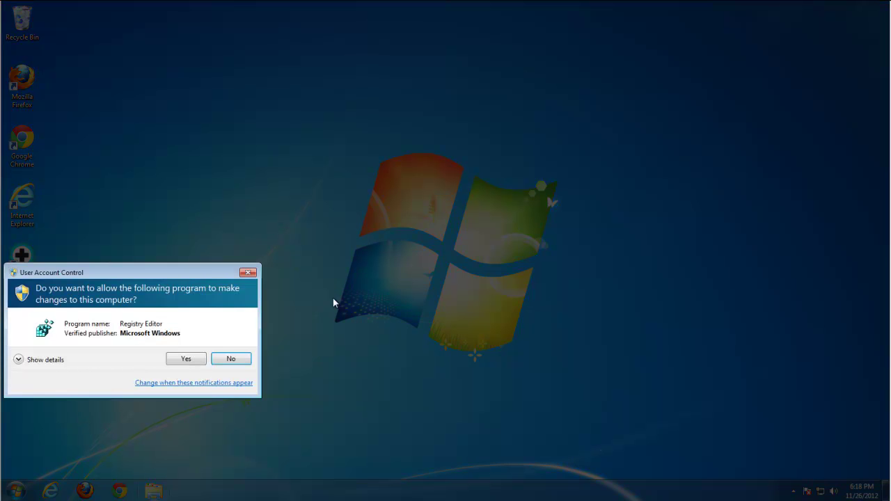
pyautogui.click(187, 361)
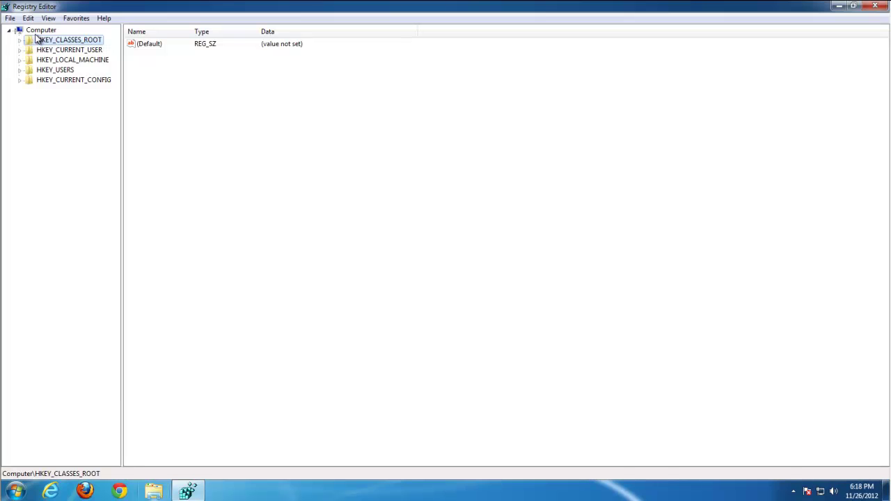
# Search the whole registry from Computer for 'etype toolbar'.
pyautogui.click(32, 30)
pyautogui.click(28, 18)
pyautogui.click(46, 109)
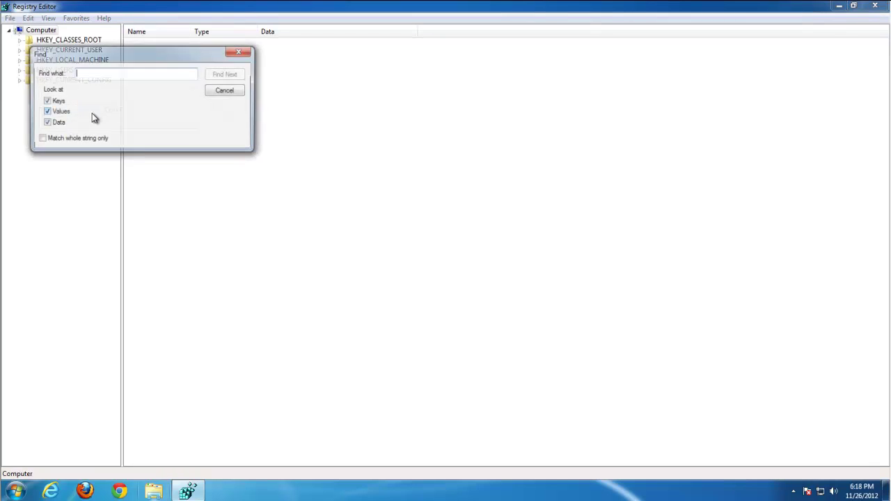
pyautogui.write('ety')
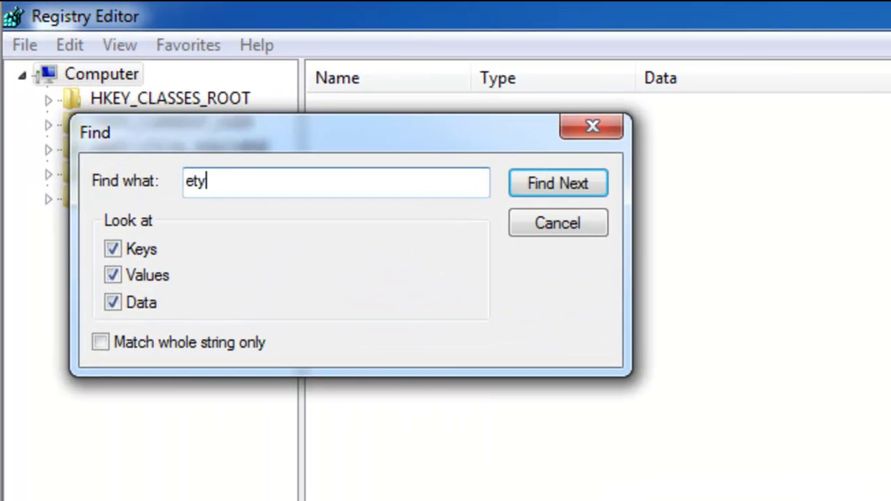
pyautogui.write('pe toolba')
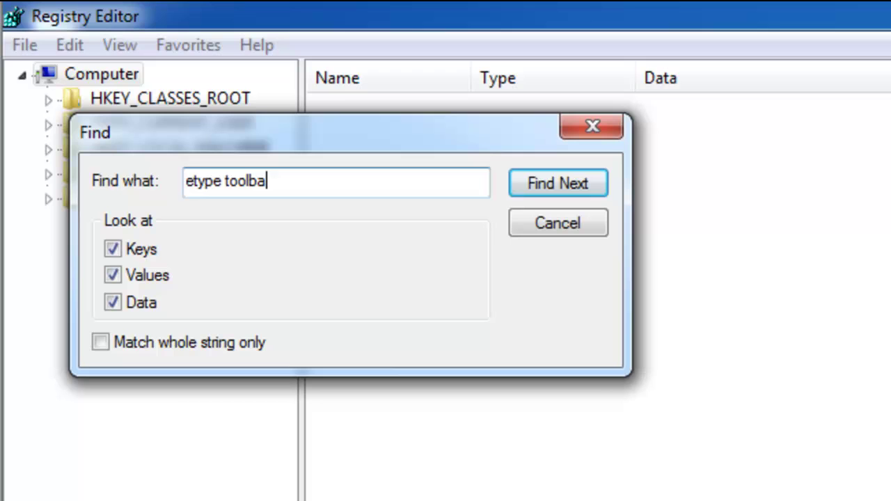
pyautogui.write('r')
pyautogui.click(570, 184)
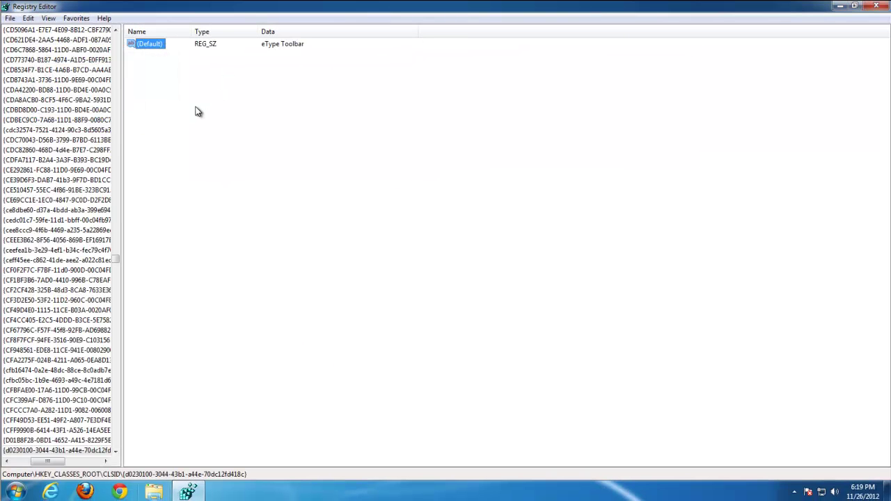
# Delete the found eType Toolbar CLSID key with its subkeys and find the next match.
pyautogui.click(33, 451)
pyautogui.press('Delete')
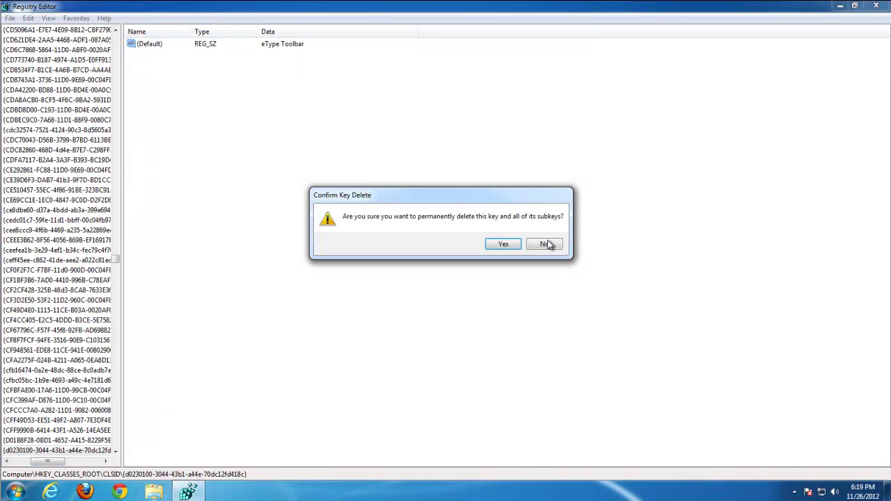
pyautogui.click(503, 244)
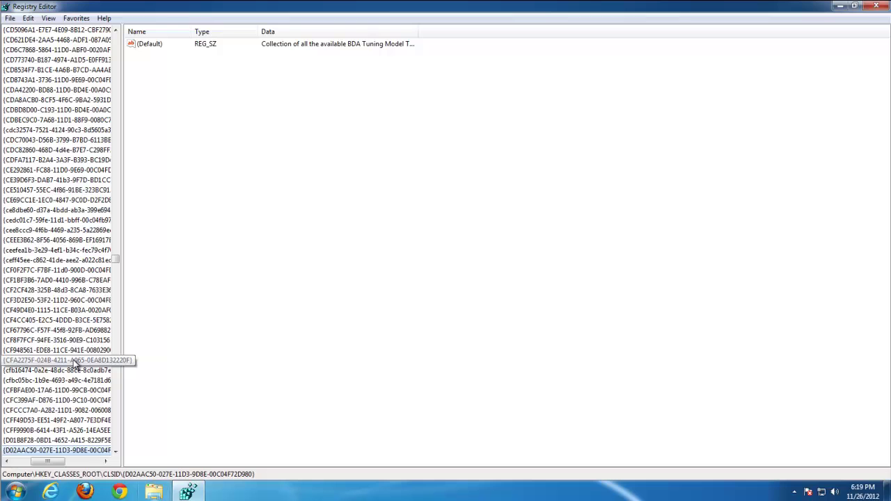
pyautogui.press('F3')
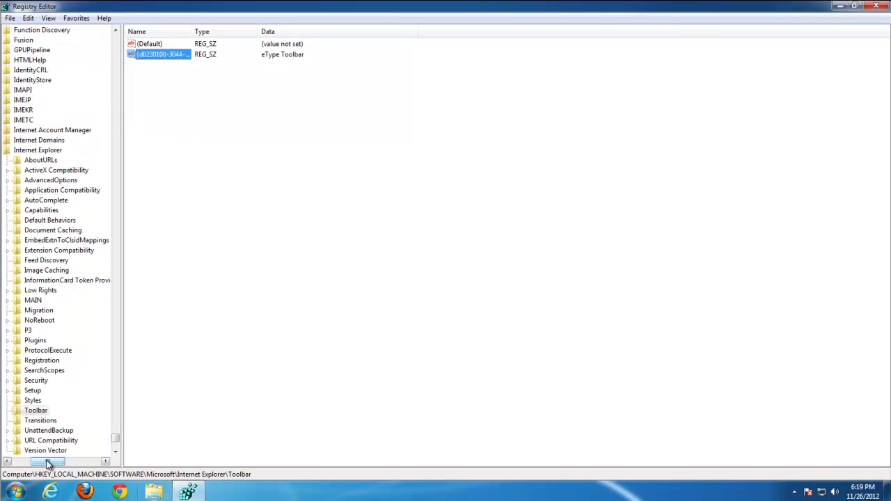
# Delete the eType Toolbar value under Internet Explorer\Toolbar and jump to the next match.
pyautogui.moveTo(47, 462)
pyautogui.mouseDown()
pyautogui.moveTo(32, 463)
pyautogui.moveTo(48, 465)
pyautogui.mouseUp()
pyautogui.press('Delete')
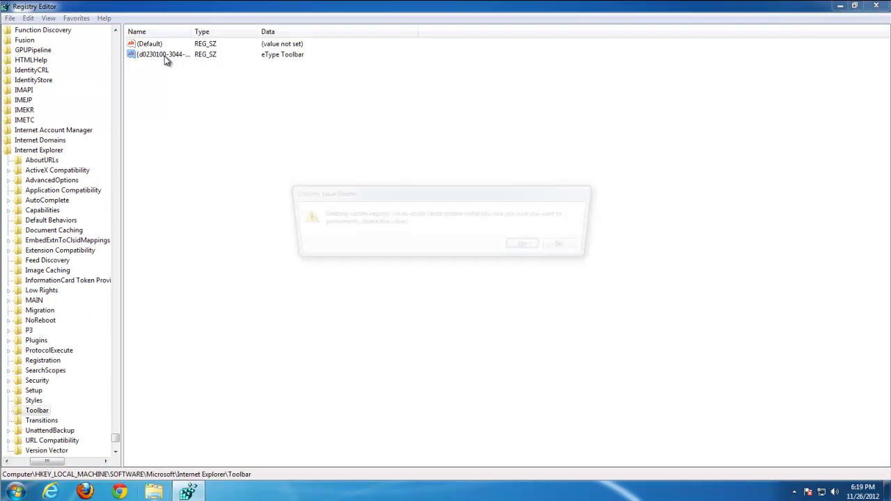
pyautogui.press('Return')
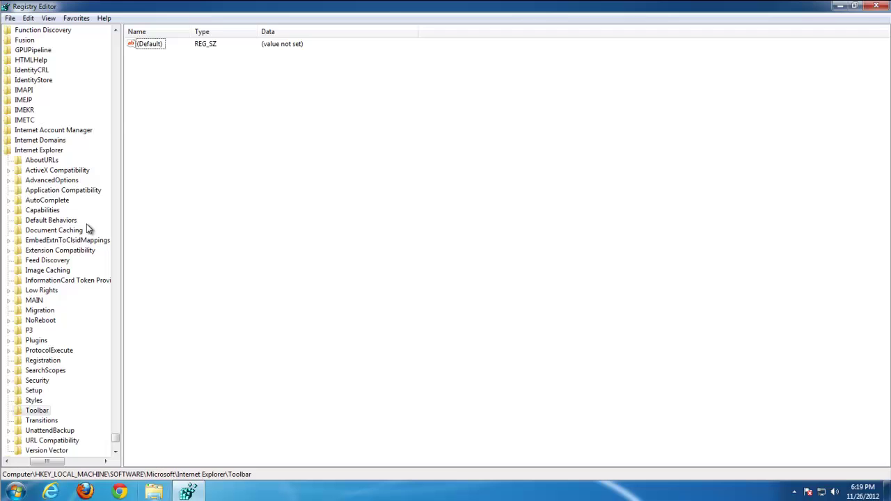
pyautogui.press('F3')
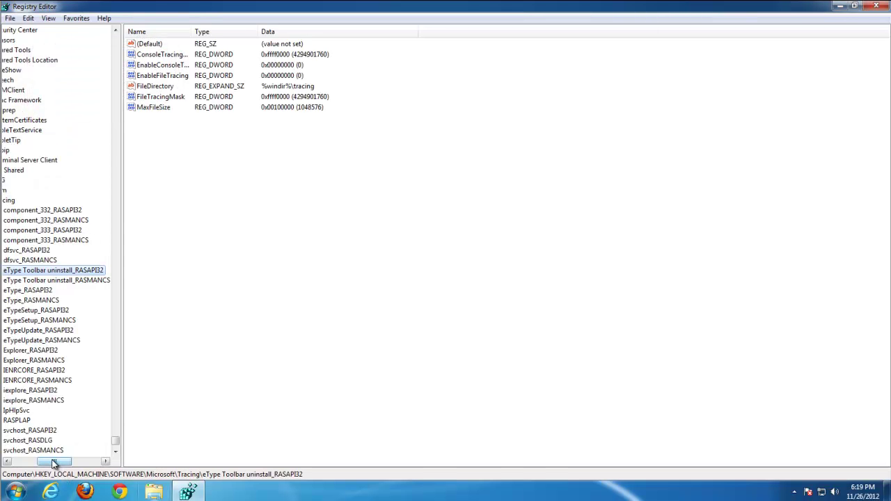
# Delete the eType Toolbar uninstall_RASAPI32 and uninstall_RASMANCS keys under Tracing, then find the next match.
pyautogui.moveTo(52, 462); pyautogui.dragTo(33, 462)
pyautogui.press('Delete')
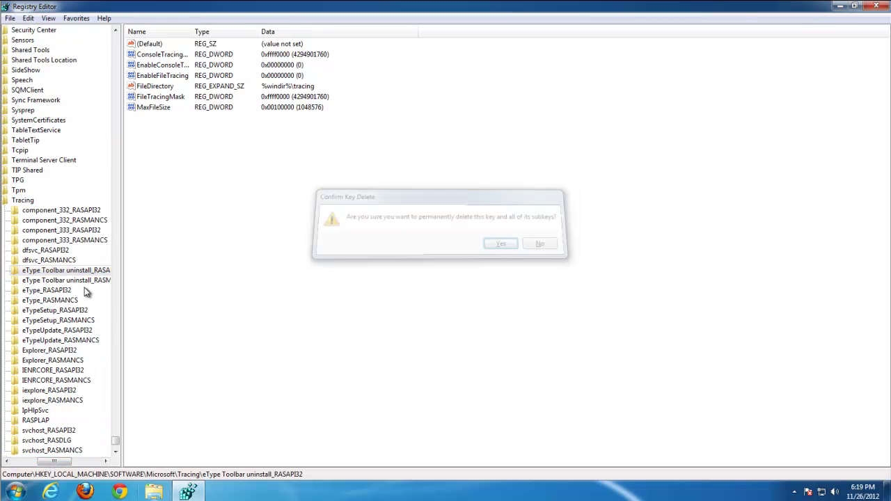
pyautogui.press('Return')
pyautogui.press('Delete')
pyautogui.press('Return')
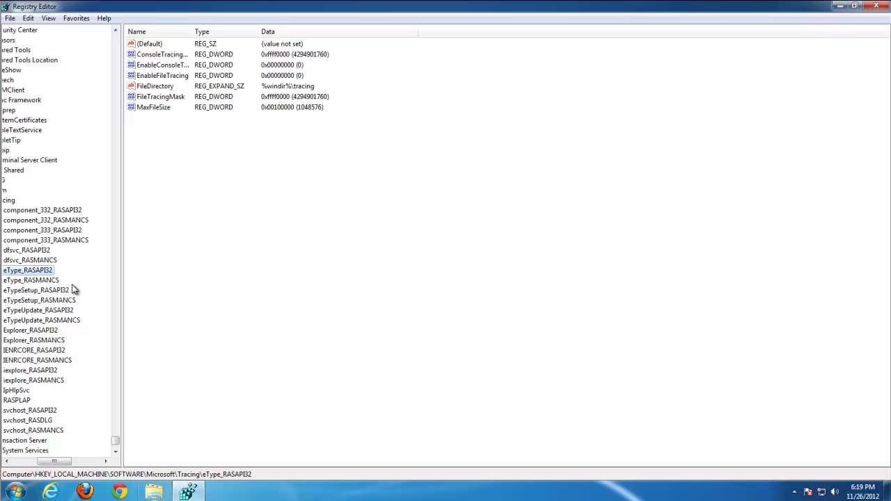
pyautogui.press('F3')
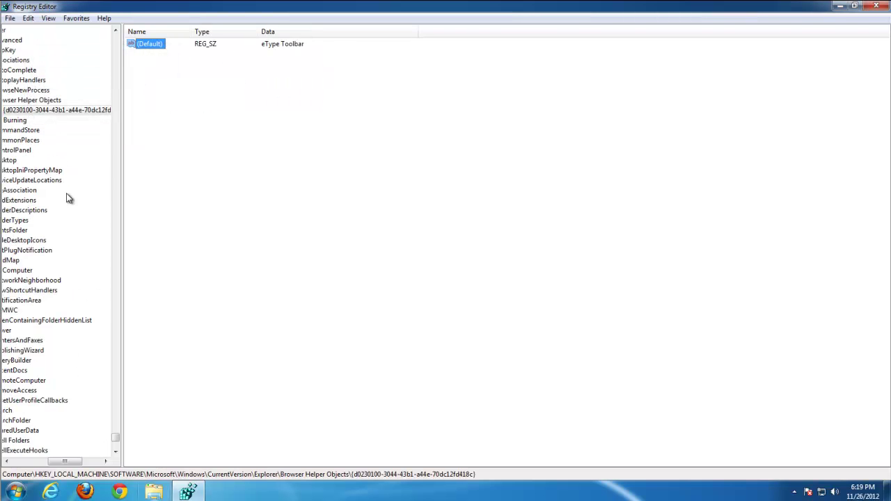
# Clear the eType Toolbar default value and continue searching until the search finishes.
pyautogui.moveTo(65, 461)
pyautogui.mouseDown()
pyautogui.moveTo(50, 462)
pyautogui.moveTo(62, 462)
pyautogui.mouseUp()
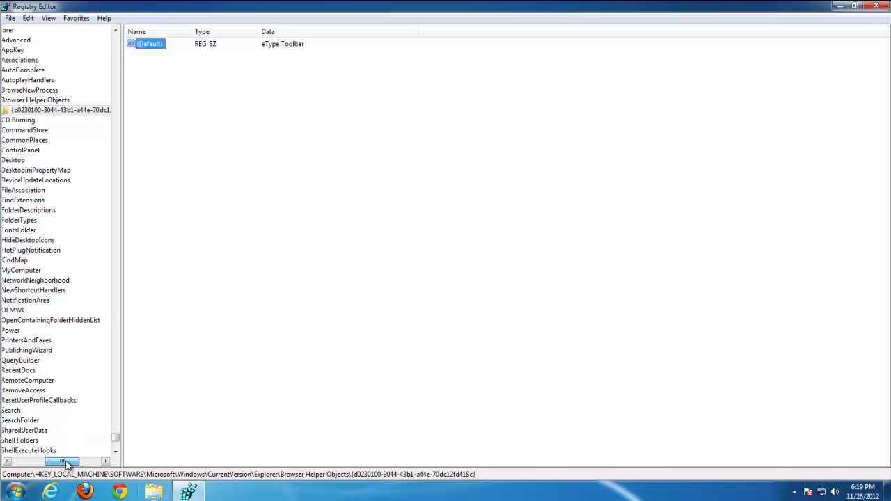
pyautogui.press('Delete')
pyautogui.press('Return')
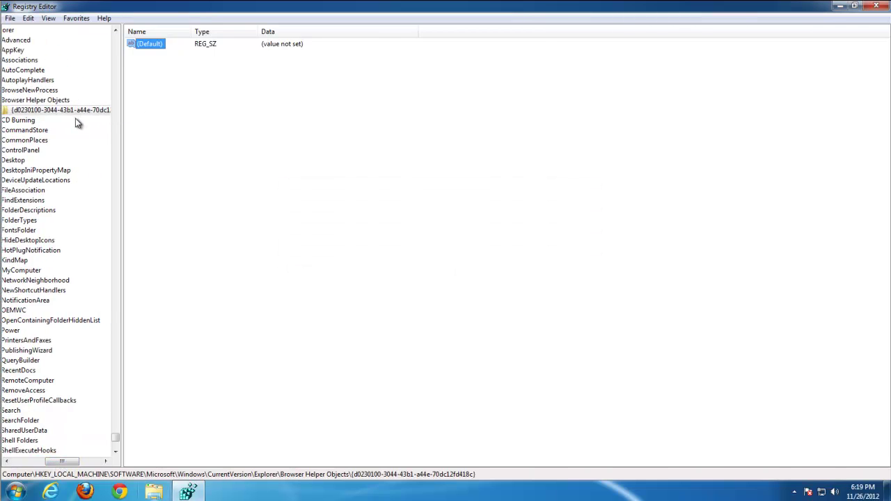
pyautogui.press('F3')
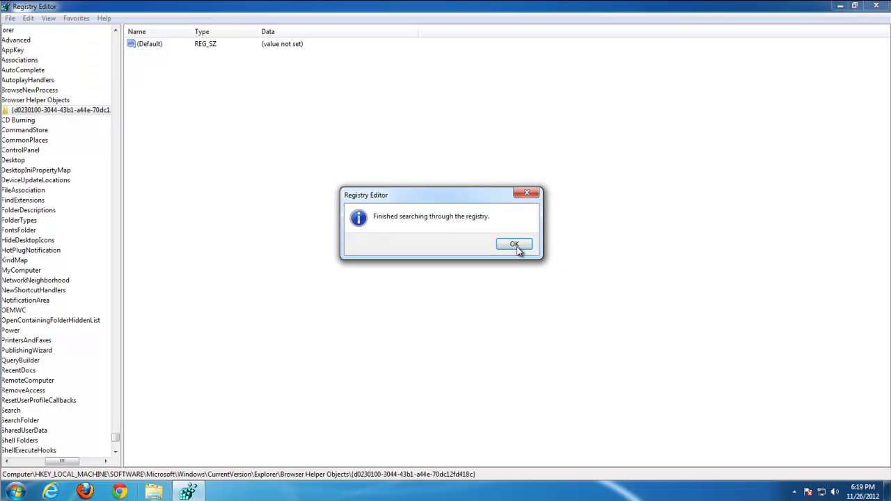
pyautogui.click(517, 249)
pyautogui.rightClick(44, 121)
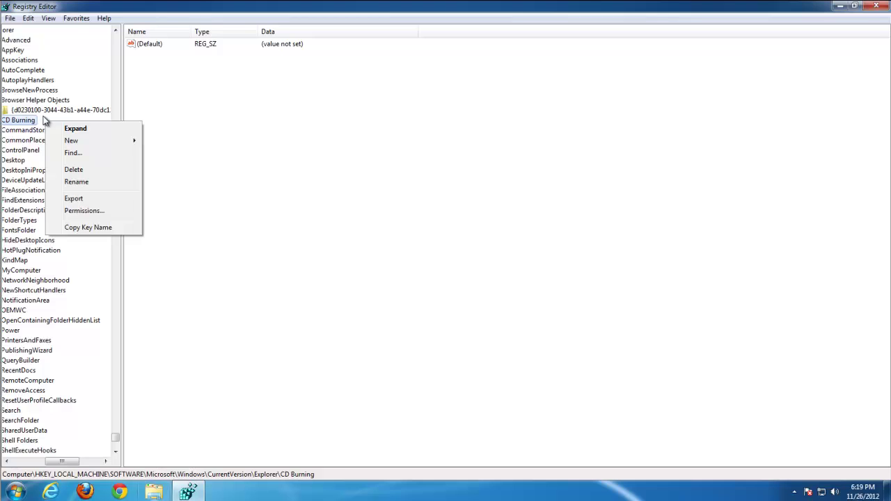
pyautogui.click(42, 111)
pyautogui.press('Delete')
pyautogui.press('Return')
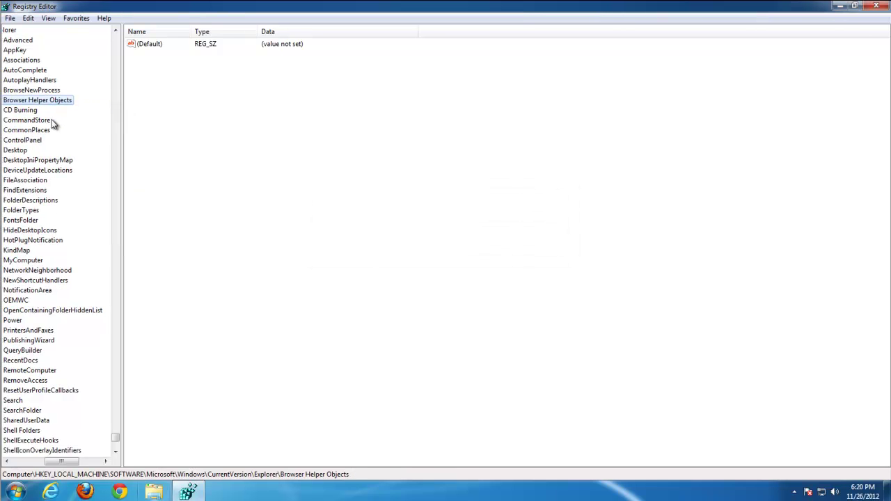
pyautogui.moveTo(66, 461)
pyautogui.mouseDown()
pyautogui.moveTo(30, 461)
pyautogui.moveTo(77, 461)
pyautogui.mouseUp()
# Close the Registry Editor and refresh the desktop twice.
pyautogui.click(876, 5)
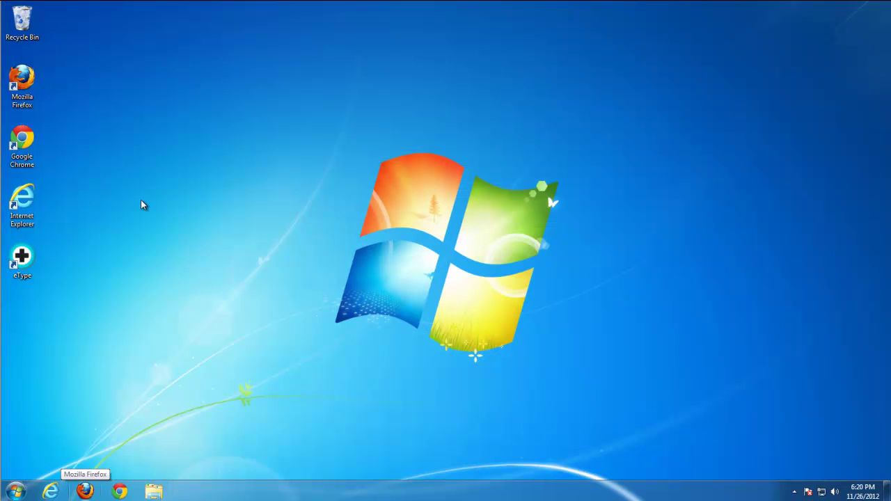
pyautogui.rightClick(143, 203)
pyautogui.click(169, 234)
pyautogui.rightClick(162, 231)
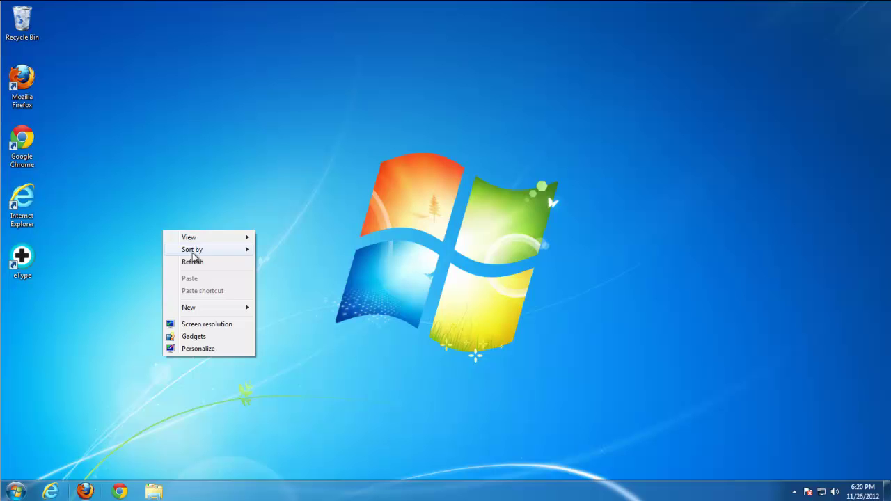
pyautogui.click(193, 261)
# In Internet Explorer's Internet Options, confirm Bing is the only search provider and no toolbars or extensions remain.
pyautogui.click(50, 492)
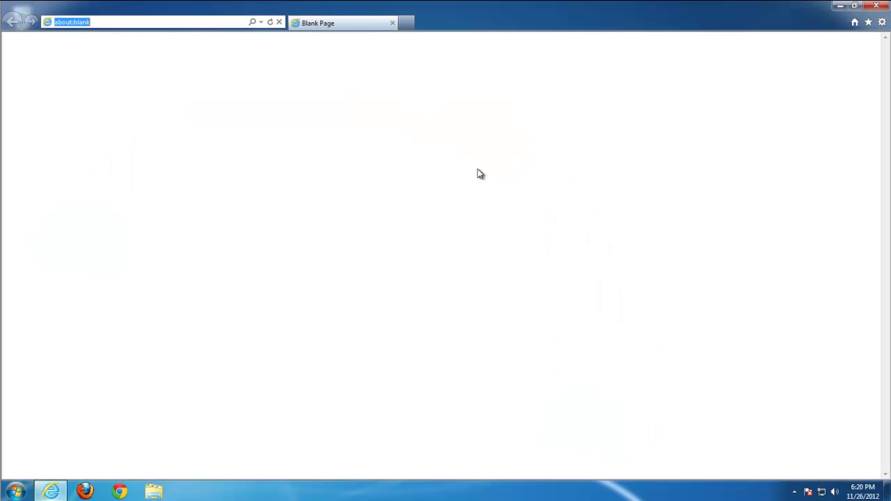
pyautogui.click(881, 22)
pyautogui.click(792, 144)
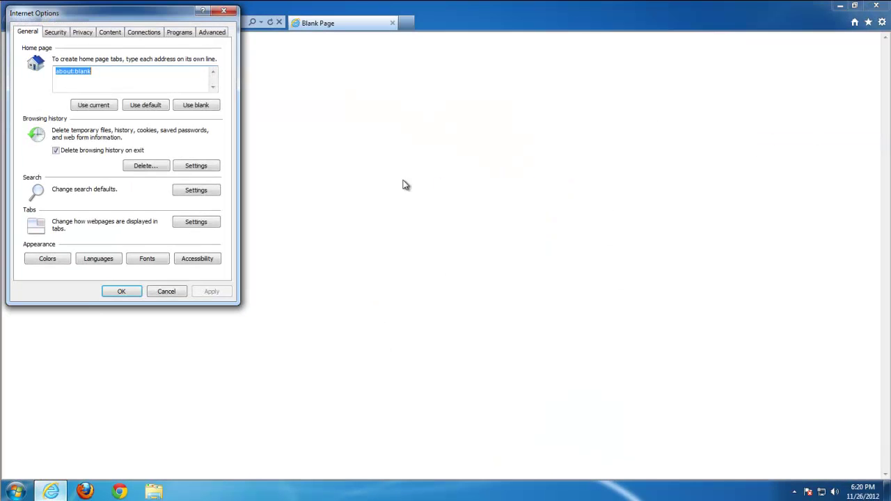
pyautogui.click(184, 187)
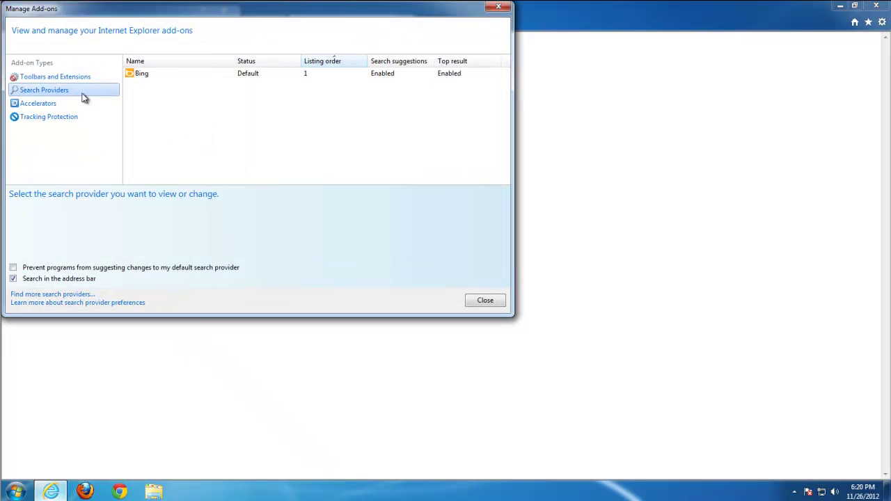
pyautogui.click(54, 78)
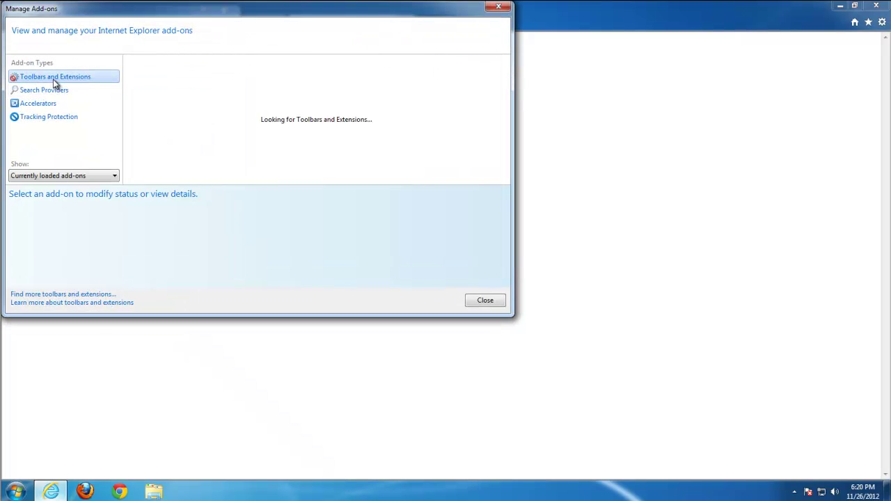
pyautogui.click(502, 301)
# Close Internet Options and Internet Explorer, refresh the desktop, and relaunch Internet Explorer on a blank page.
pyautogui.click(216, 11)
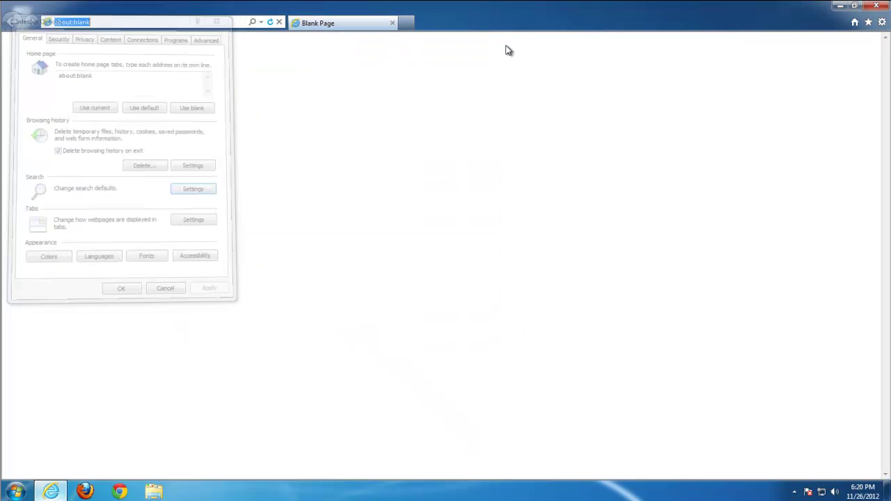
pyautogui.click(880, 7)
pyautogui.rightClick(139, 219)
pyautogui.click(175, 257)
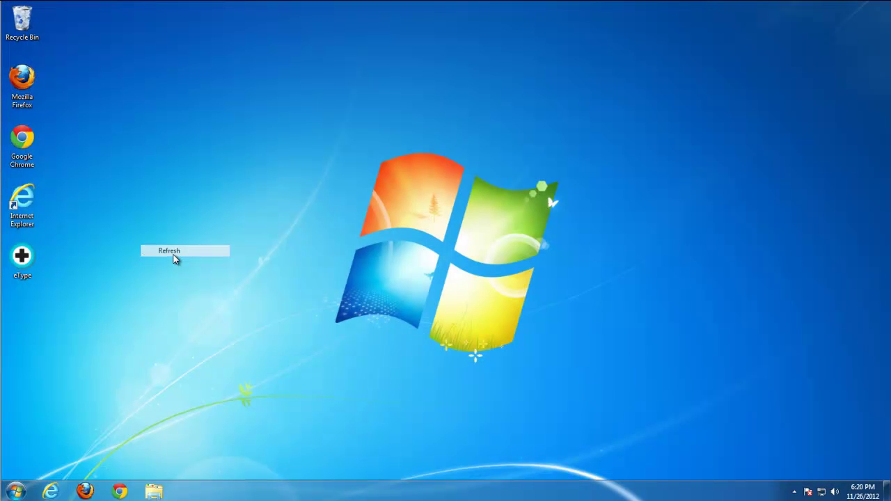
pyautogui.click(53, 491)
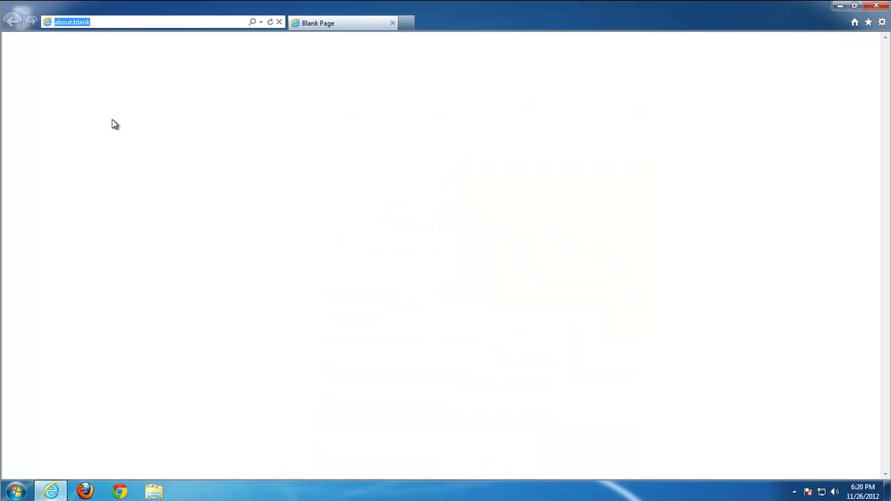